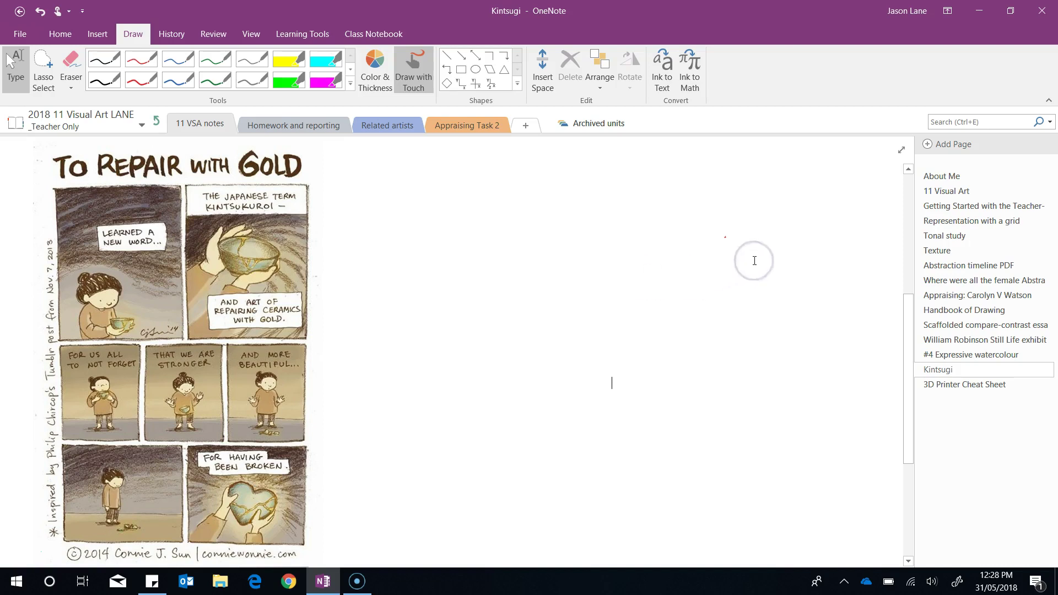
# - Add a new page titled 'Worksheet 1' and bring up File Explorer showing the Desktop
pyautogui.click(953, 145)
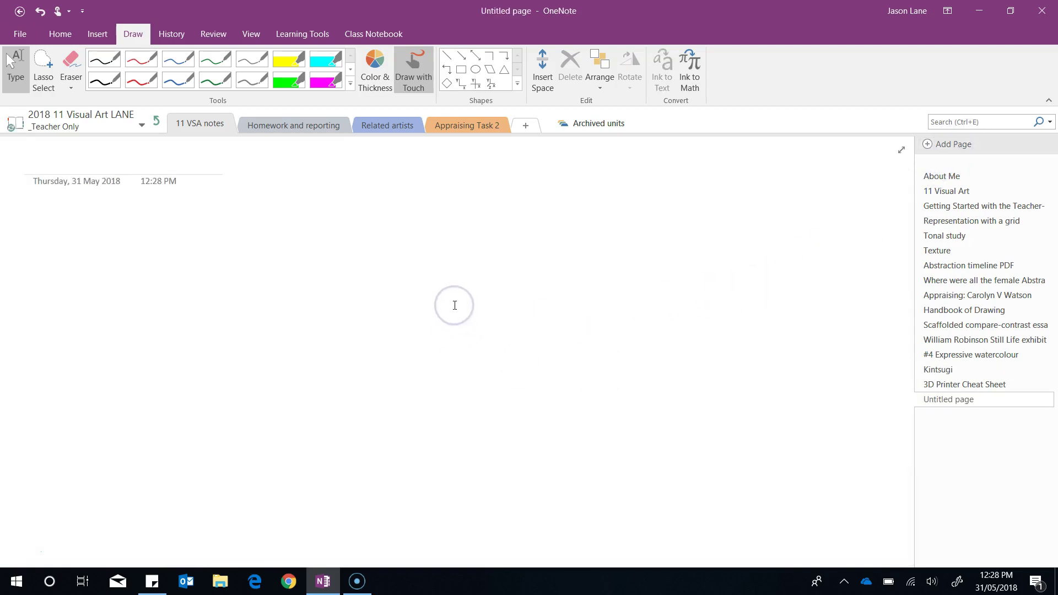
pyautogui.write('W')
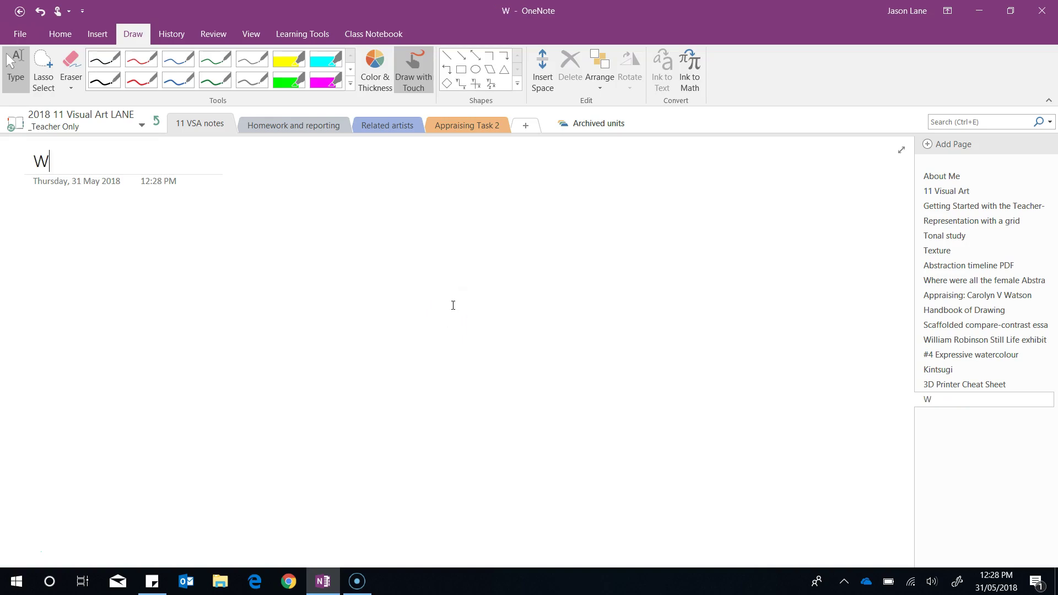
pyautogui.write('orksheet 1')
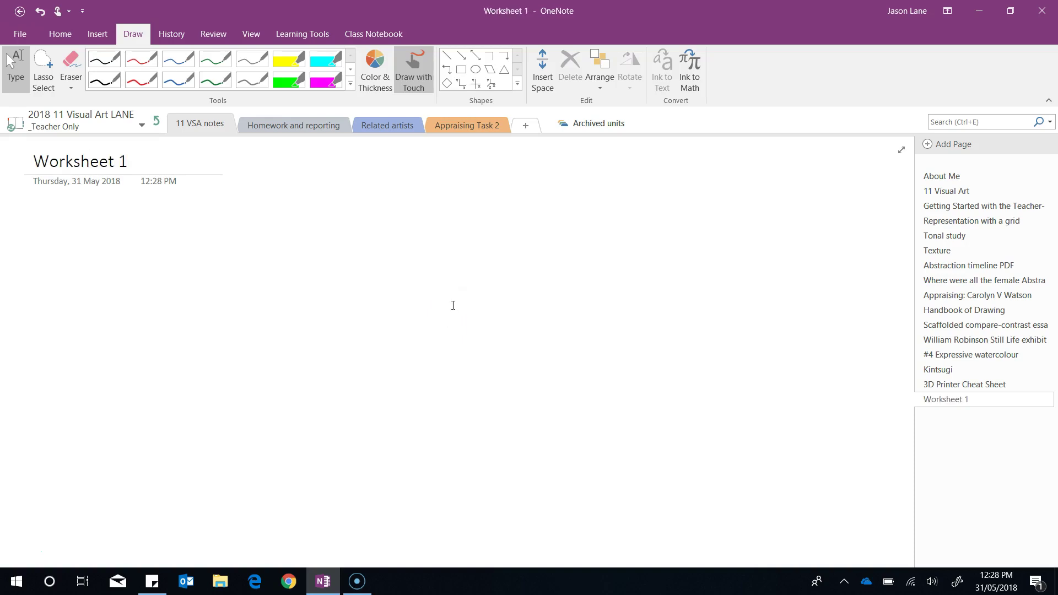
pyautogui.click(220, 581)
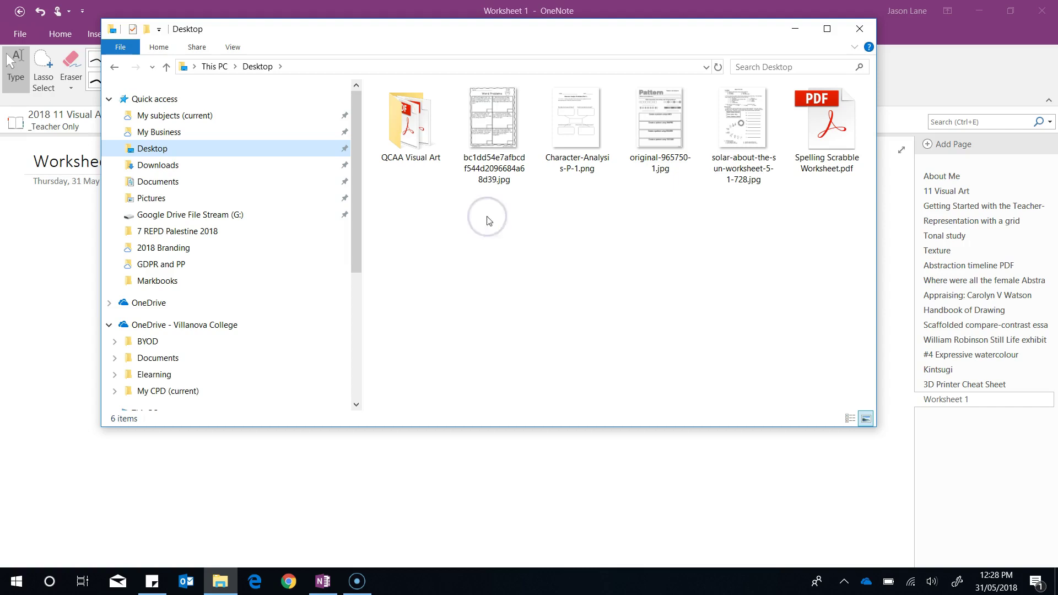
# - Drag the Word Problems worksheet jpg from the Desktop onto the Worksheet 1 page
pyautogui.click(505, 131)
pyautogui.moveTo(505, 131); pyautogui.dragTo(51, 254)
# - Drop the worksheet image under the title and enlarge it to show all six questions
pyautogui.click(569, 532)
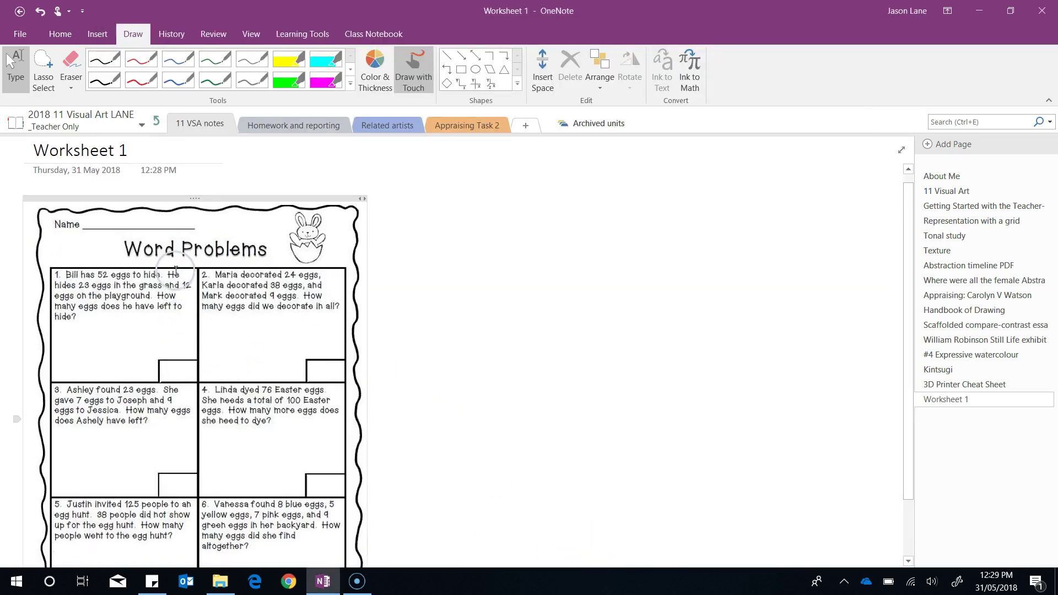
pyautogui.scroll(-3, 175, 270)
pyautogui.click(280, 388)
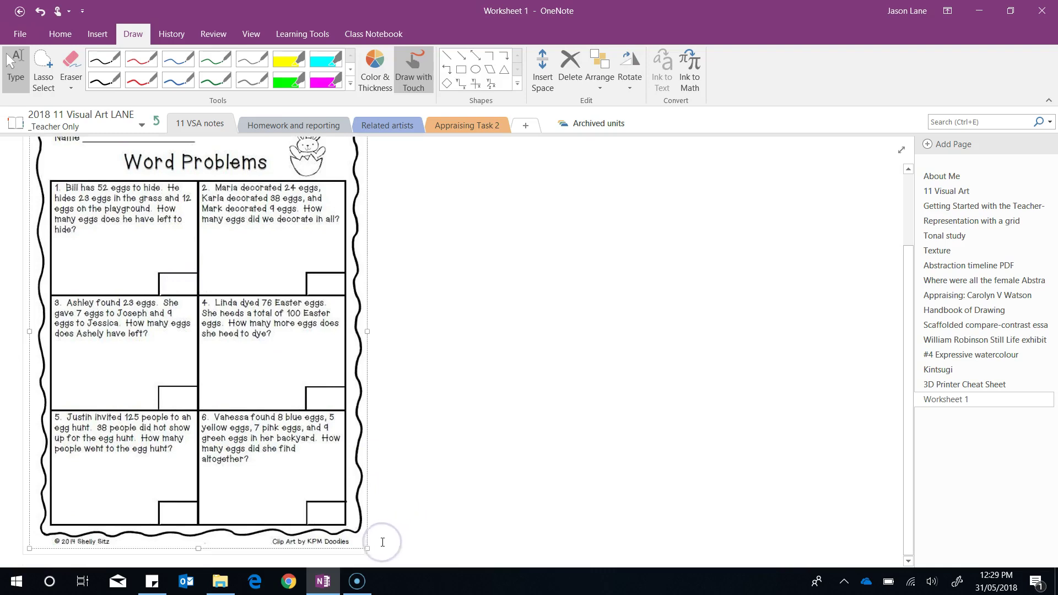
pyautogui.moveTo(360, 550); pyautogui.dragTo(555, 593)
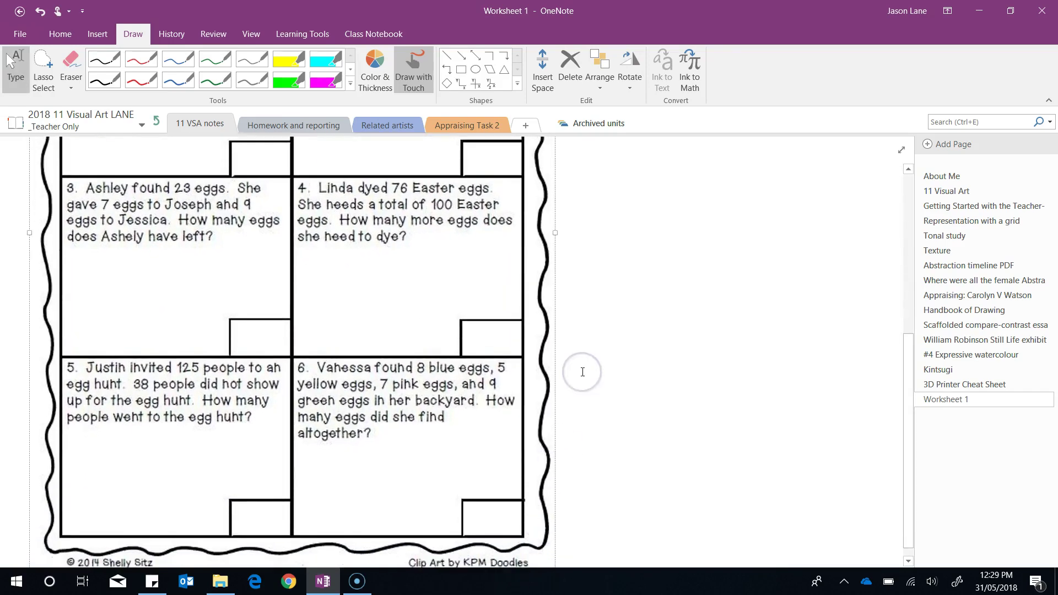
pyautogui.scroll(5, 625, 344)
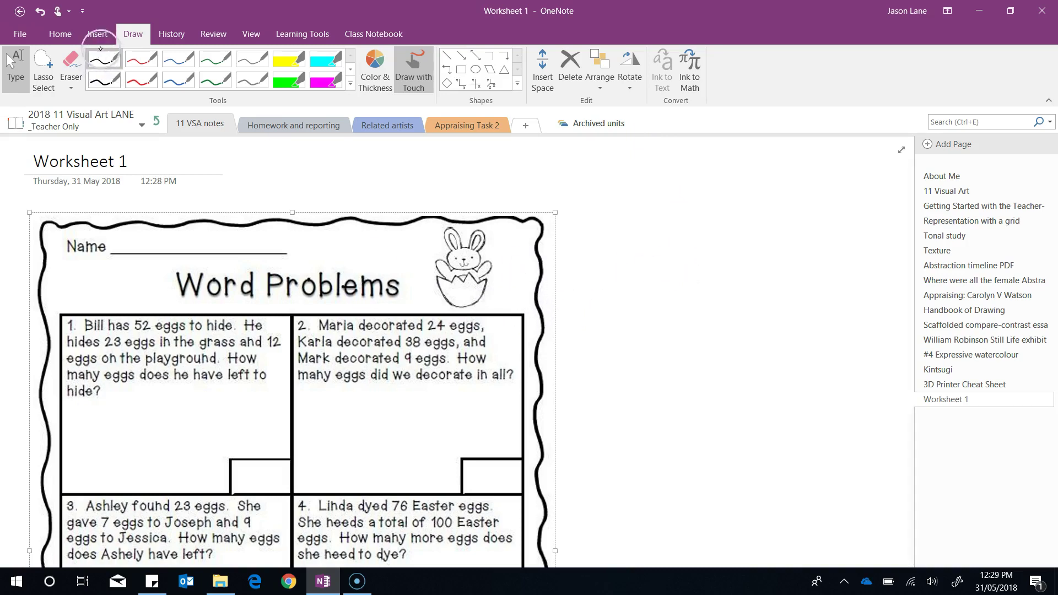
# - Scribble with the thin black pen over the Name line and the answer spaces of questions 1 and 2
pyautogui.click(103, 56)
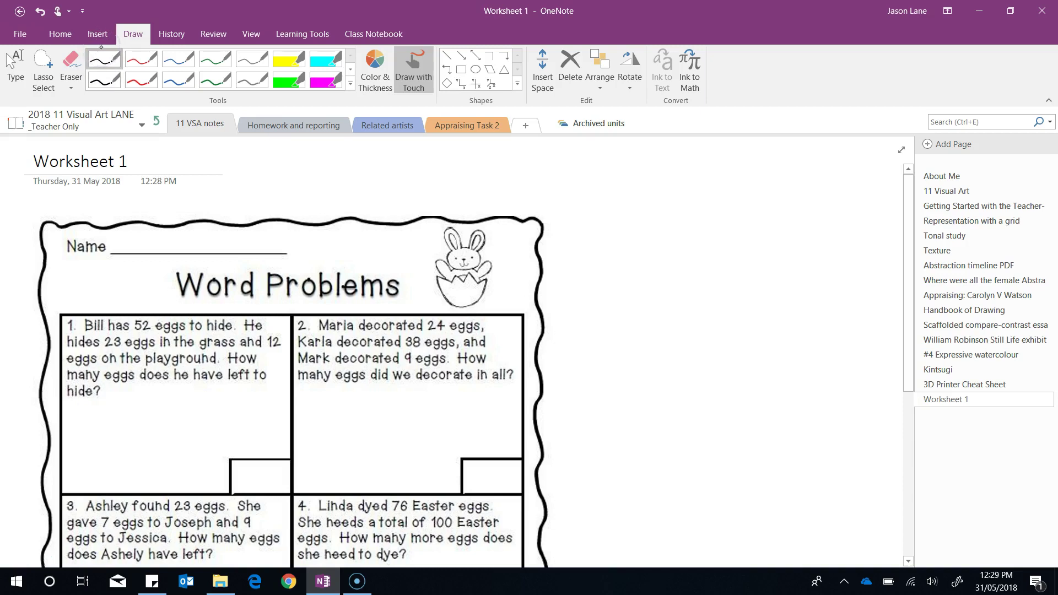
pyautogui.moveTo(123, 247); pyautogui.dragTo(224, 232)
pyautogui.moveTo(126, 412)
pyautogui.mouseDown()
pyautogui.moveTo(162, 422)
pyautogui.moveTo(221, 408)
pyautogui.mouseUp()
pyautogui.moveTo(187, 470)
pyautogui.mouseDown()
pyautogui.moveTo(227, 458)
pyautogui.moveTo(269, 478)
pyautogui.mouseUp()
pyautogui.moveTo(359, 398); pyautogui.dragTo(438, 395)
pyautogui.moveTo(369, 460)
pyautogui.mouseDown()
pyautogui.moveTo(431, 453)
pyautogui.moveTo(499, 467)
pyautogui.mouseUp()
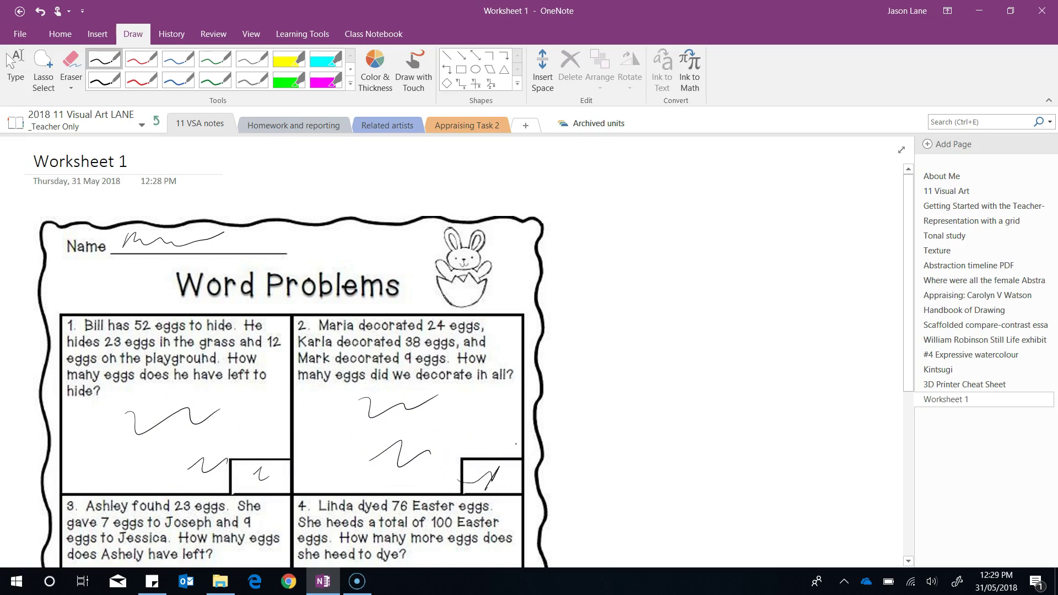
pyautogui.press('Escape')
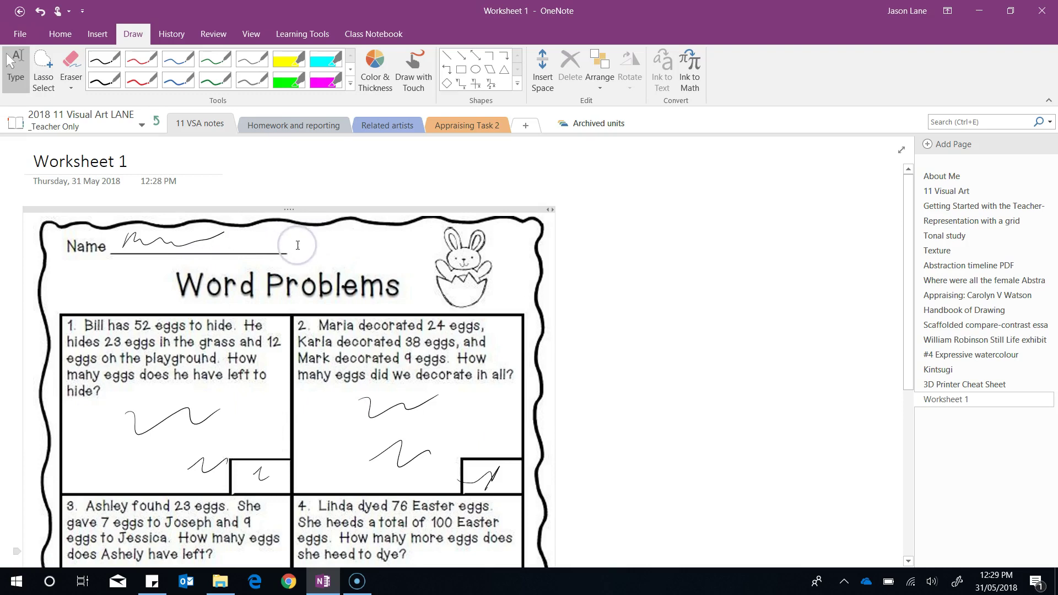
# - Remove the ink scribbles, leaving the Word Problems worksheet's answer spaces blank
pyautogui.click(315, 245)
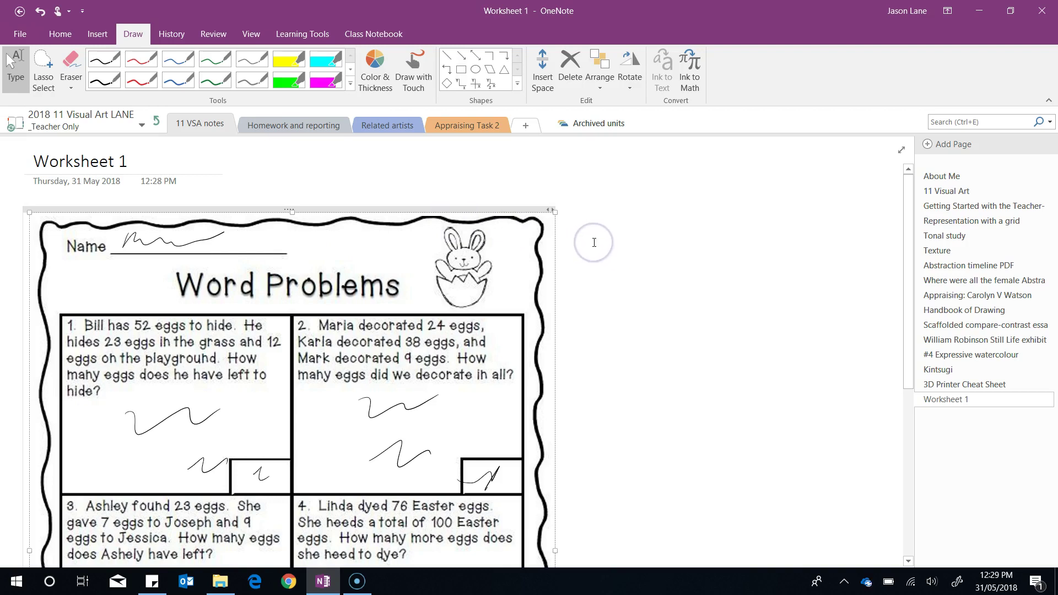
pyautogui.scroll(-2, 355, 243)
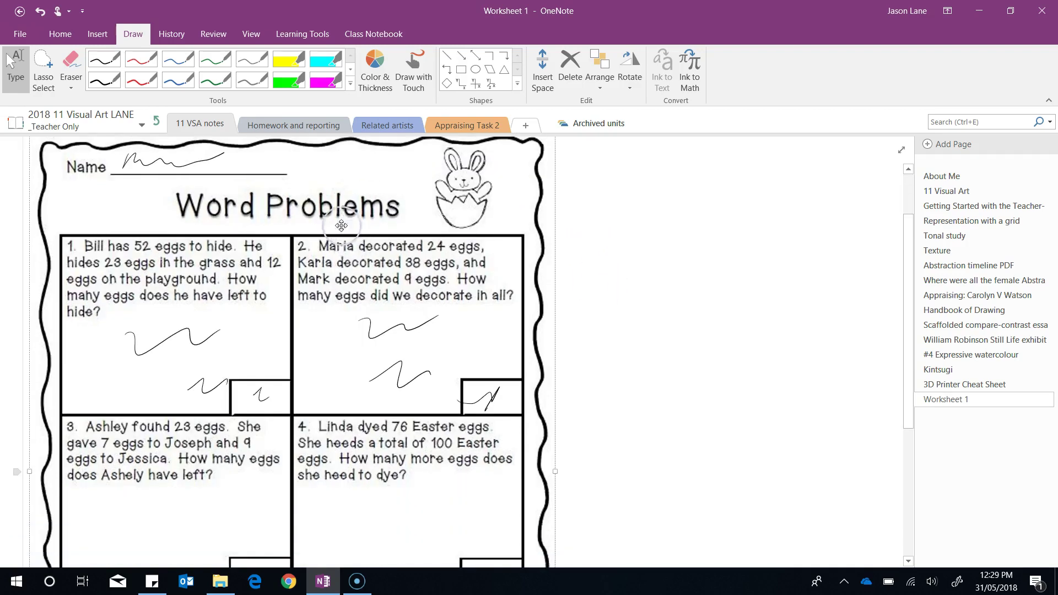
pyautogui.scroll(2, 184, 250)
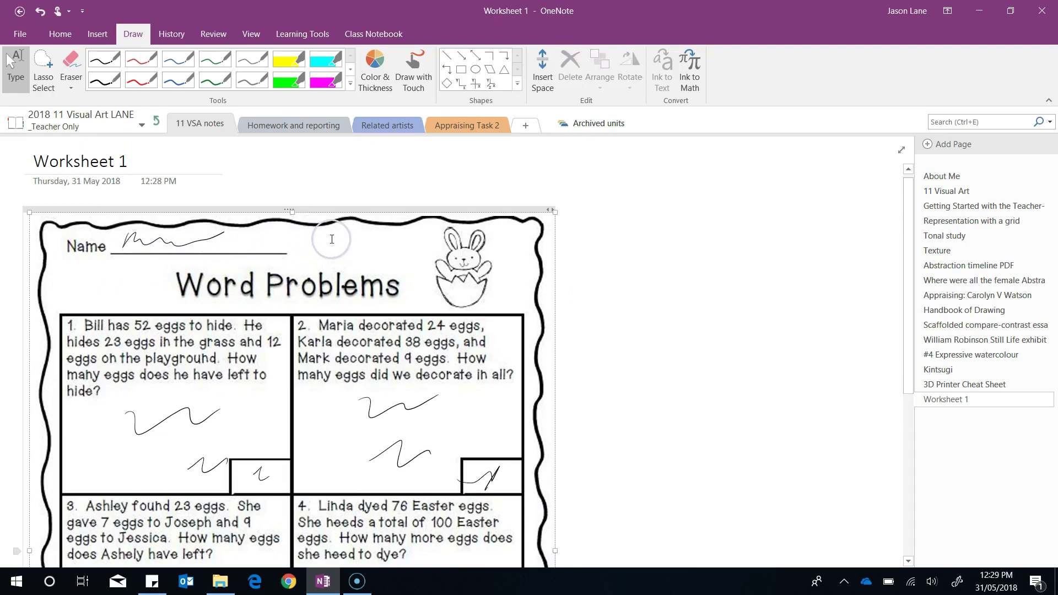
pyautogui.click(628, 337)
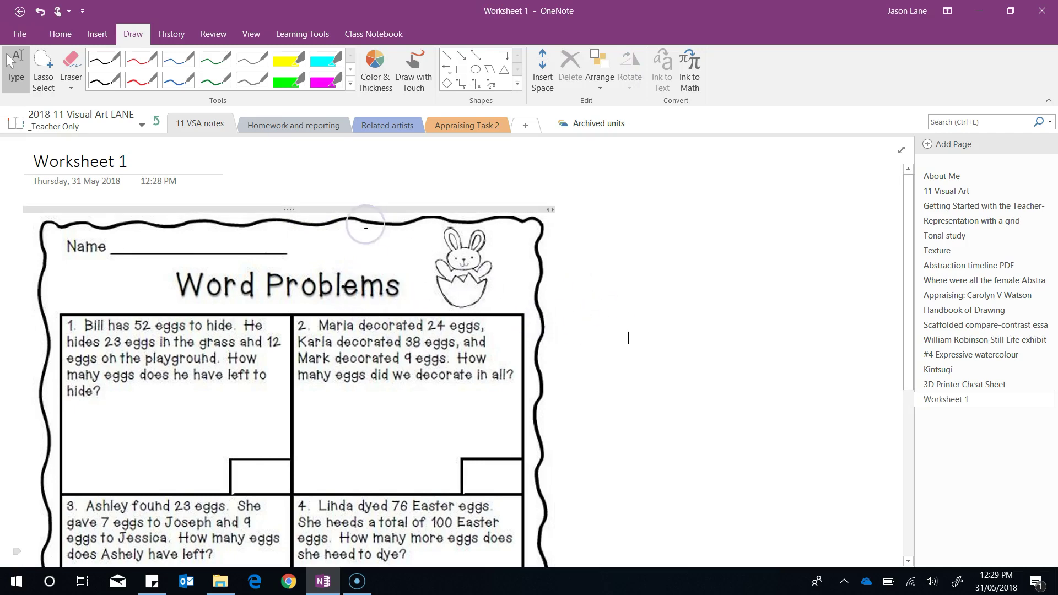
# - Set the Word Problems worksheet picture as the Worksheet 1 page background
pyautogui.rightClick(284, 298)
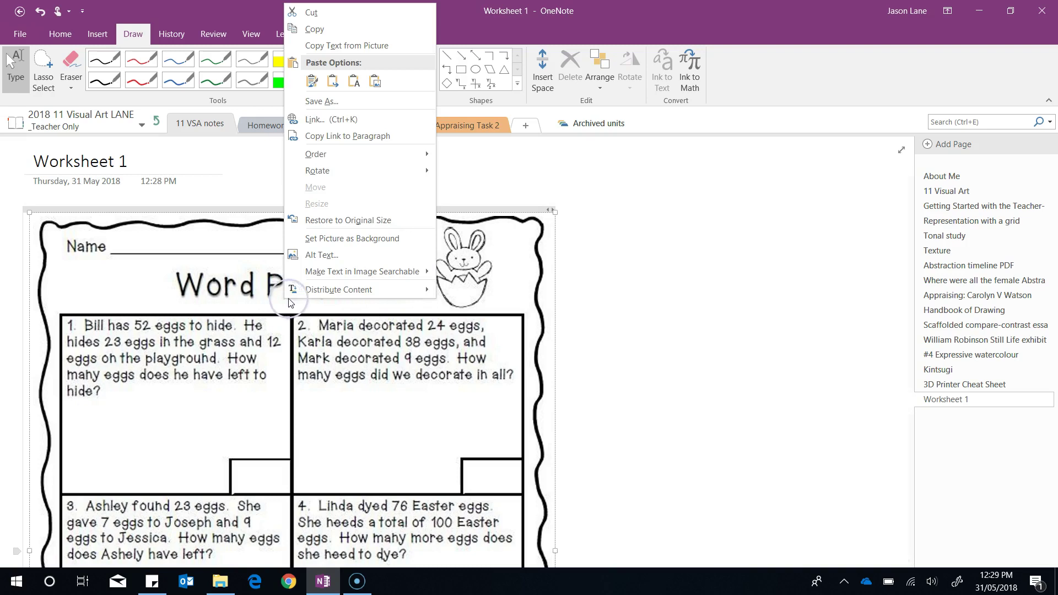
pyautogui.click(371, 240)
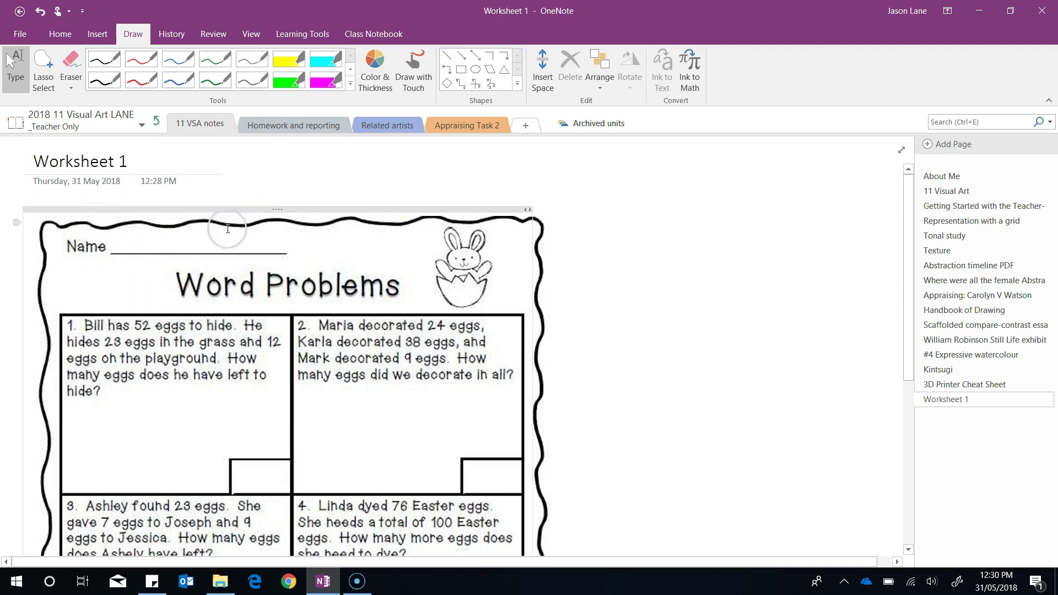
pyautogui.click(125, 244)
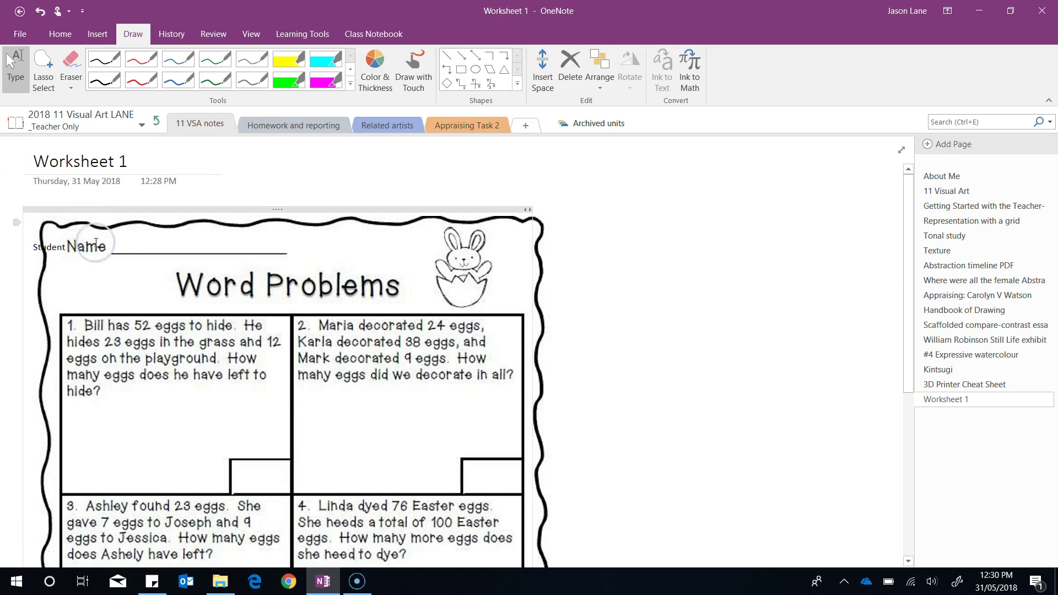
pyautogui.click(119, 208)
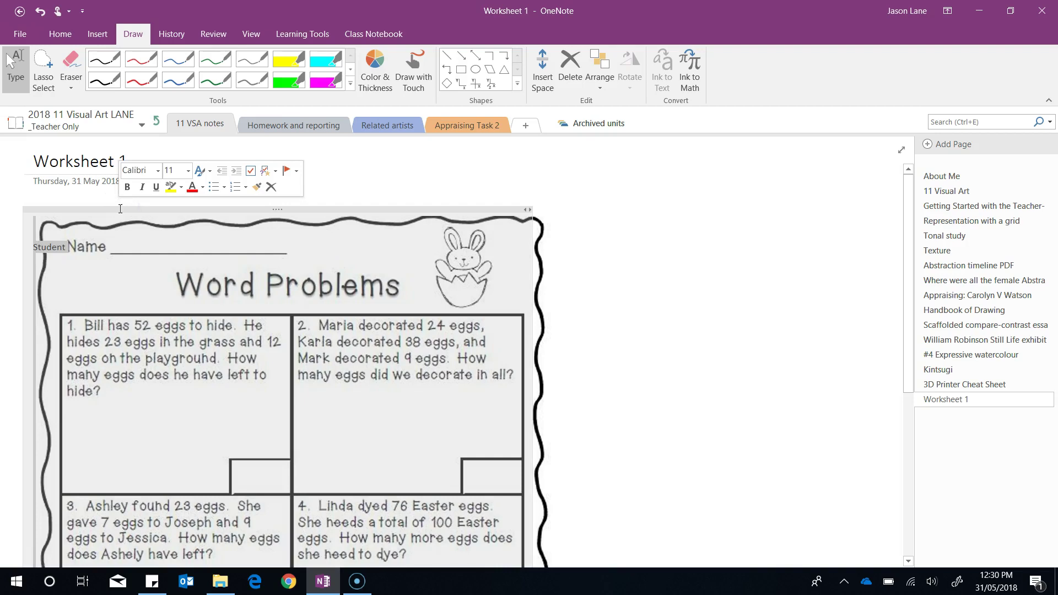
pyautogui.press('Escape')
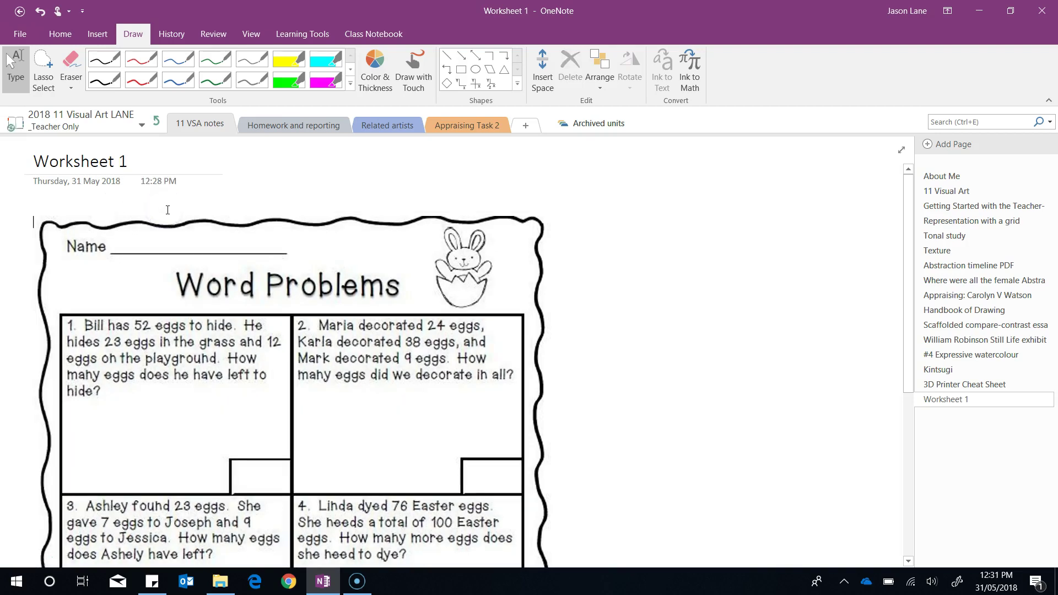
# - Type test notes 'Nam', 'W' and 'A' on the Name line and problem 1's boxes
pyautogui.click(133, 241)
pyautogui.write('Name')
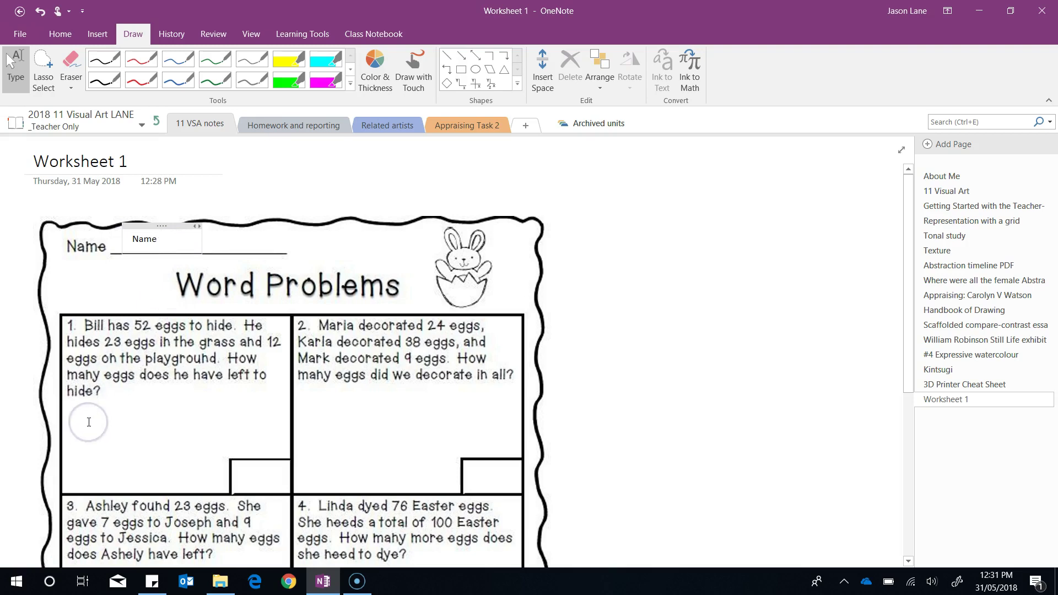
pyautogui.click(156, 425)
pyautogui.write('Working')
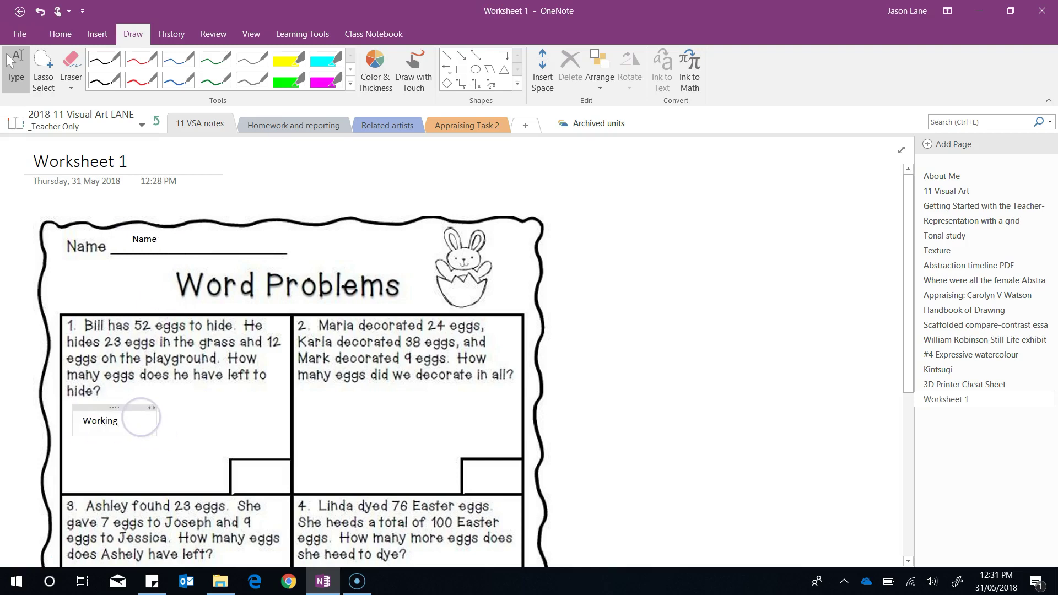
pyautogui.click(248, 480)
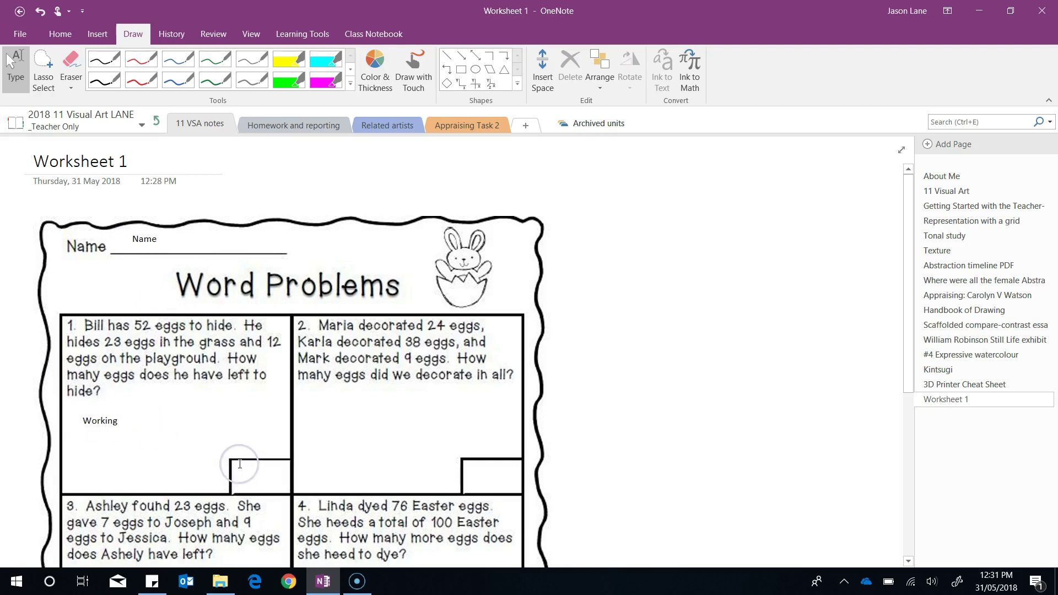
pyautogui.write('ANS')
pyautogui.click(611, 370)
# - Add a new page holding the Character Analysis Worksheet (Part 1) image
pyautogui.click(952, 147)
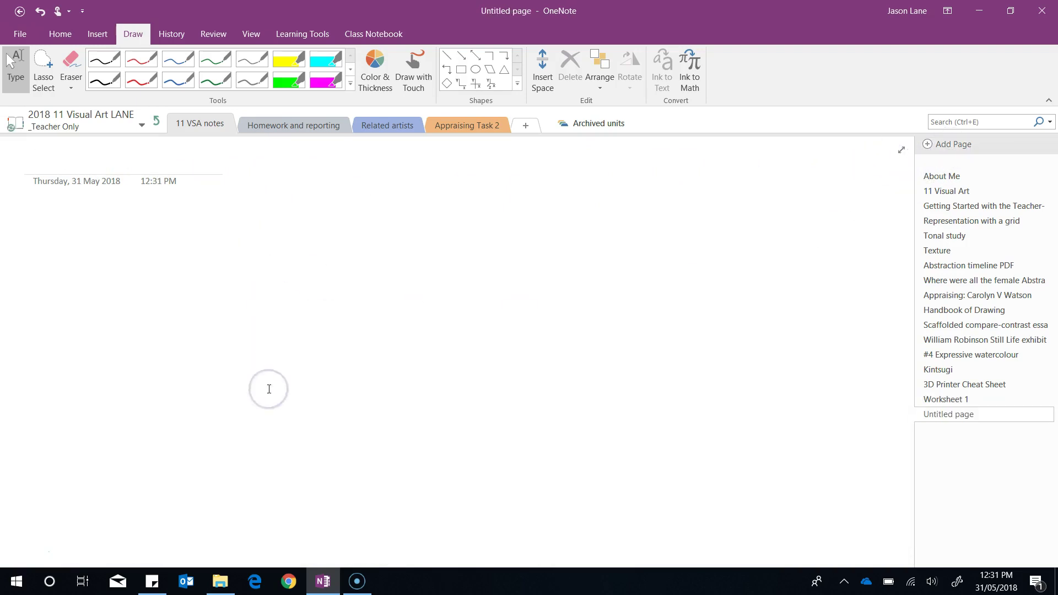
pyautogui.click(218, 583)
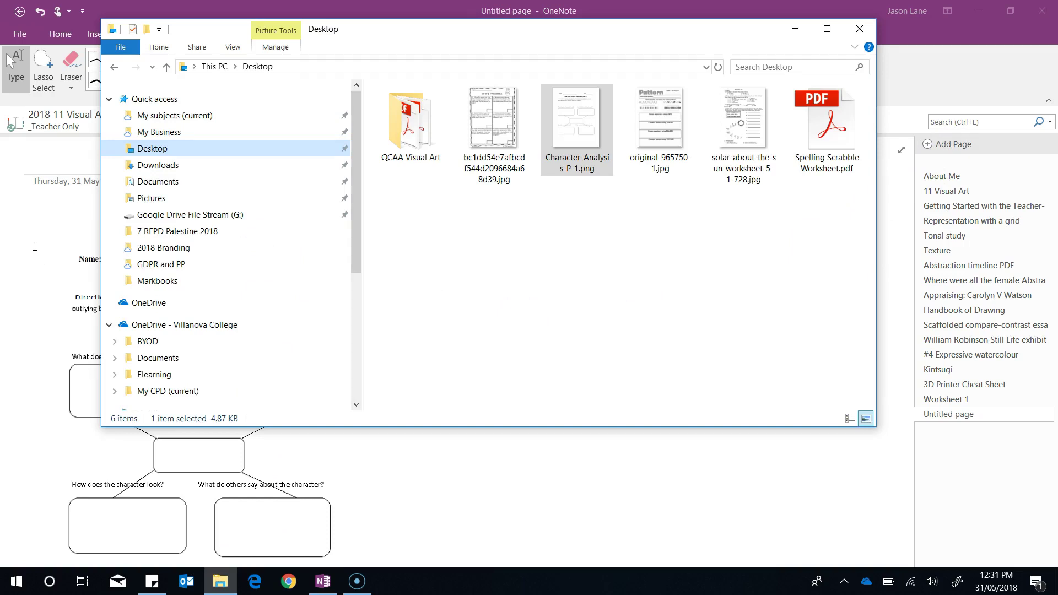
pyautogui.click(35, 247)
# - Title the page 'Character Analysis' and select the worksheet image beneath it
pyautogui.click(77, 156)
pyautogui.write('C')
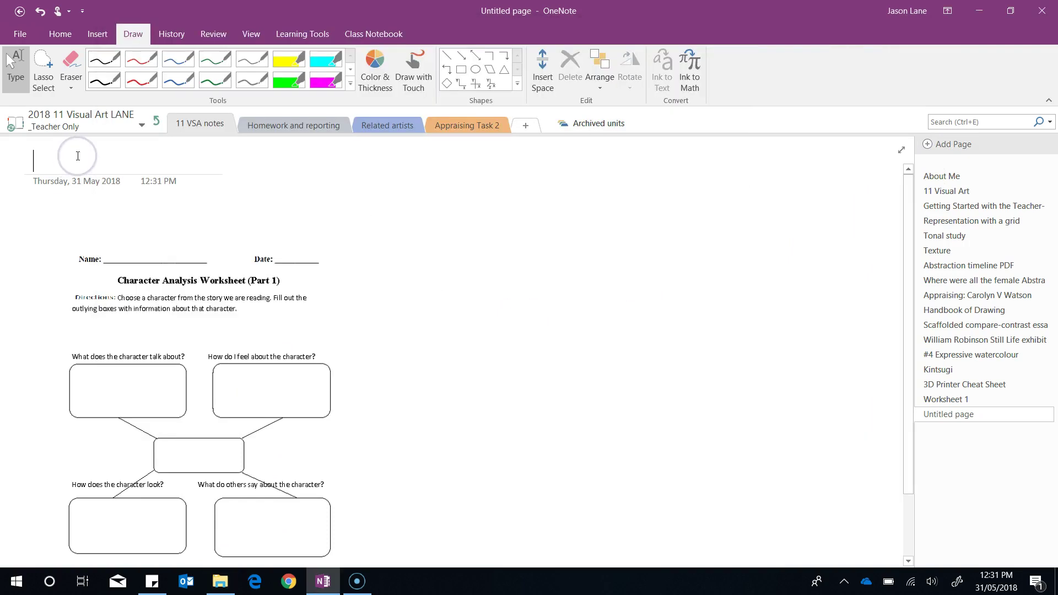
pyautogui.write('haracter Analysis')
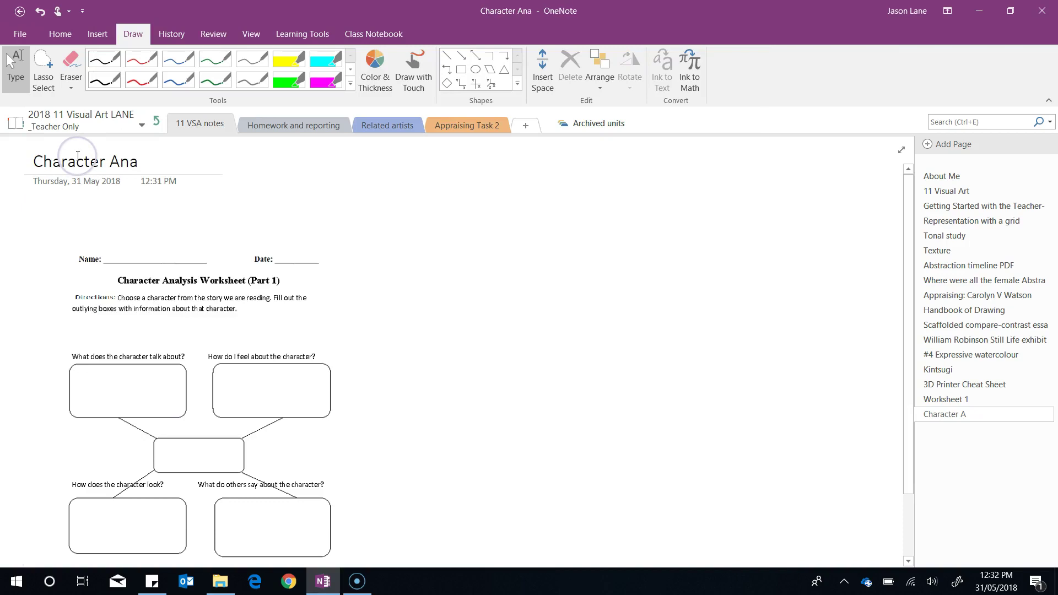
pyautogui.click(196, 303)
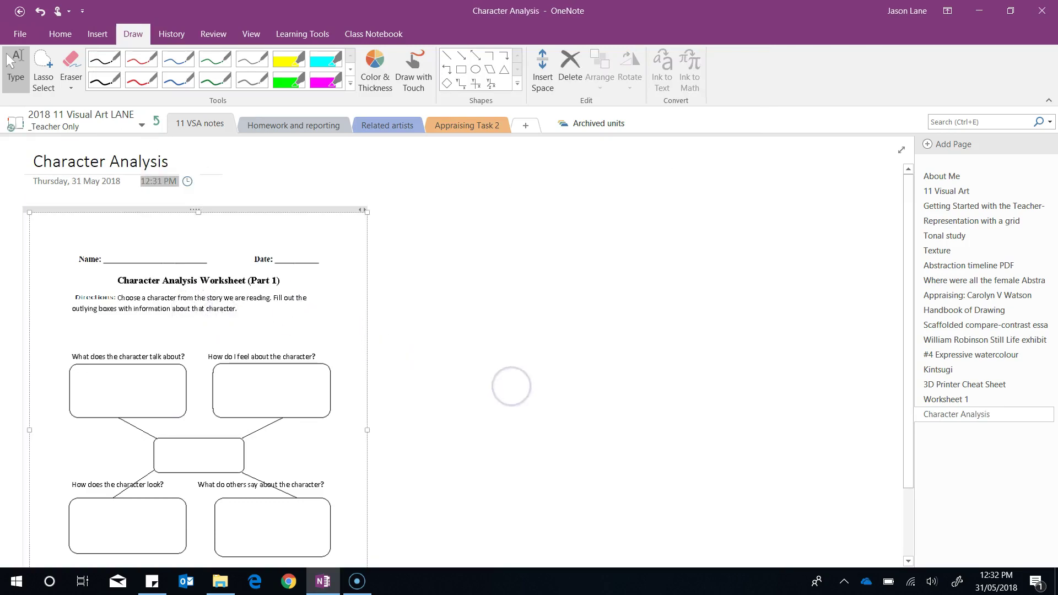
pyautogui.scroll(5, 511, 385)
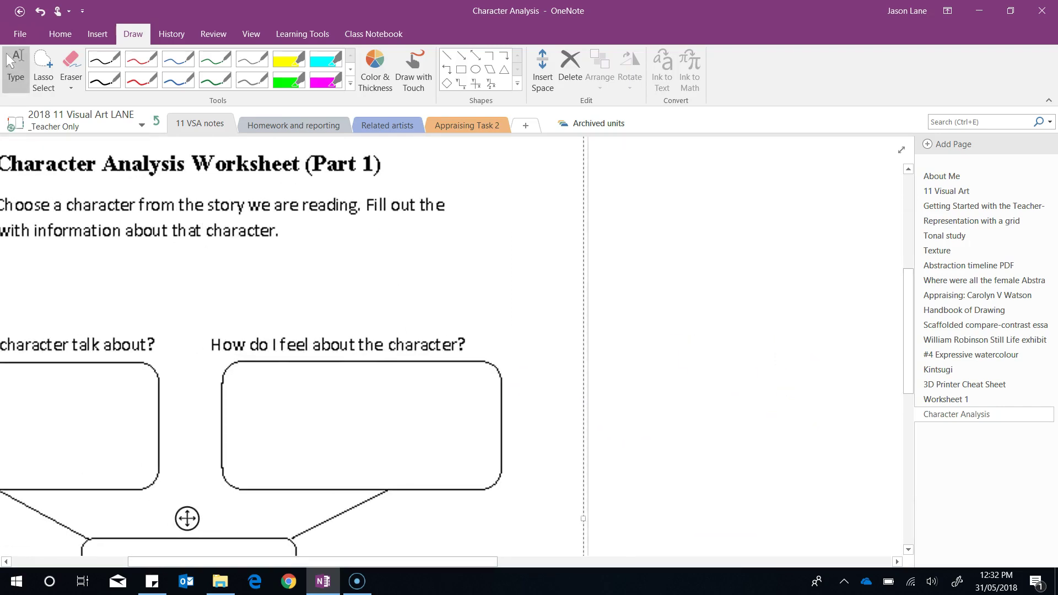
pyautogui.moveTo(262, 389); pyautogui.dragTo(449, 360)
pyautogui.moveTo(311, 409); pyautogui.dragTo(444, 395)
pyautogui.moveTo(327, 426); pyautogui.dragTo(430, 433)
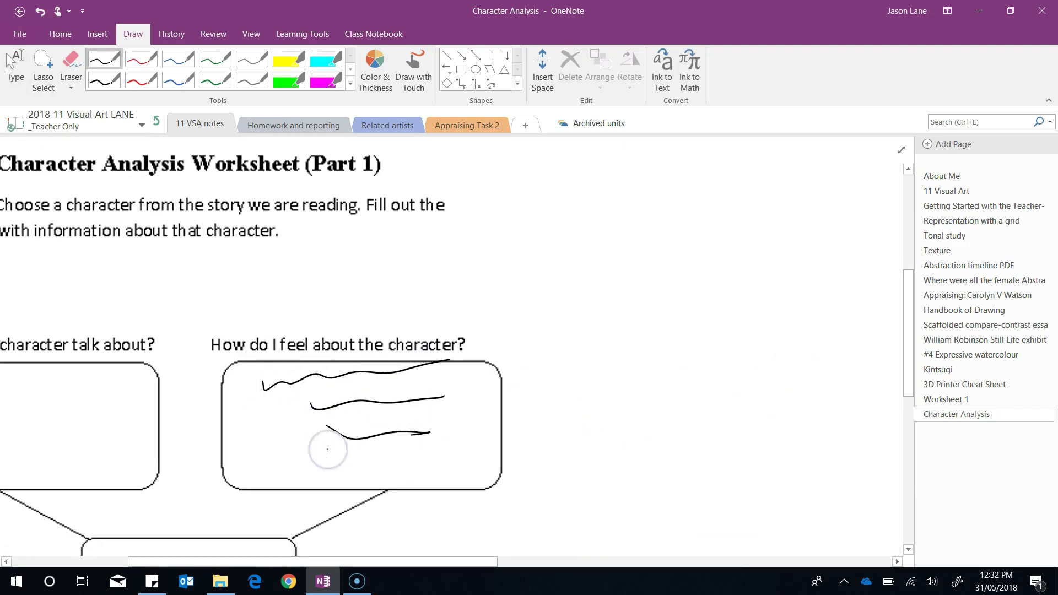
pyautogui.moveTo(332, 453); pyautogui.dragTo(444, 450)
pyautogui.click(288, 59)
pyautogui.moveTo(282, 368); pyautogui.dragTo(321, 434)
pyautogui.moveTo(474, 401); pyautogui.dragTo(476, 419)
pyautogui.moveTo(331, 447); pyautogui.dragTo(462, 444)
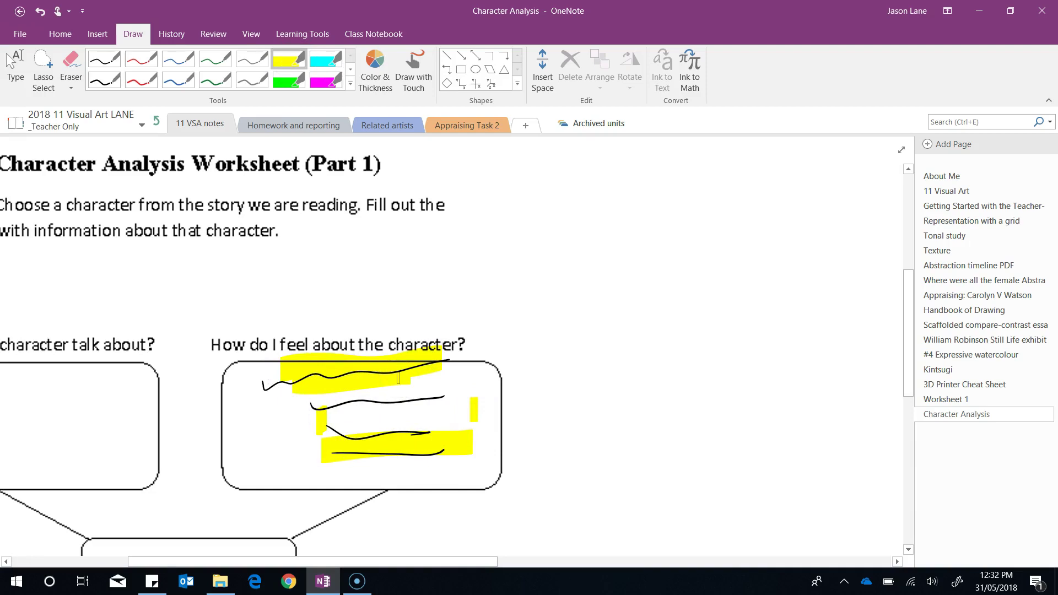
pyautogui.hotkey('ctrl', 'z')
pyautogui.hotkey('ctrl', 'z')
pyautogui.press('Escape')
pyautogui.hotkey('ctrl', 'z')
pyautogui.hotkey('ctrl', 'z')
pyautogui.hotkey('ctrl', 'z')
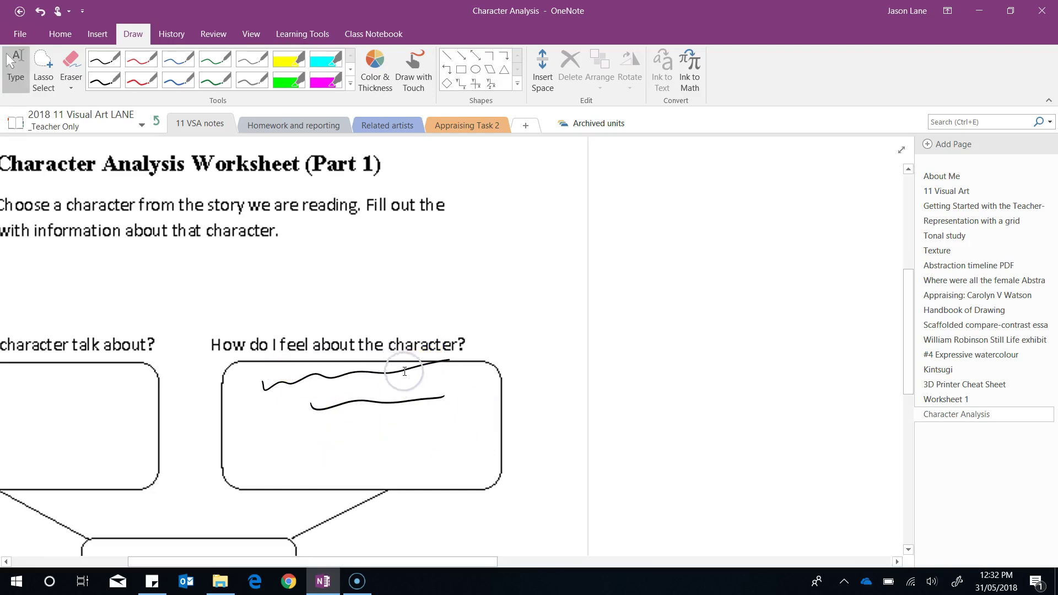
pyautogui.scroll(5, 401, 370)
pyautogui.scroll(-8, 618, 375)
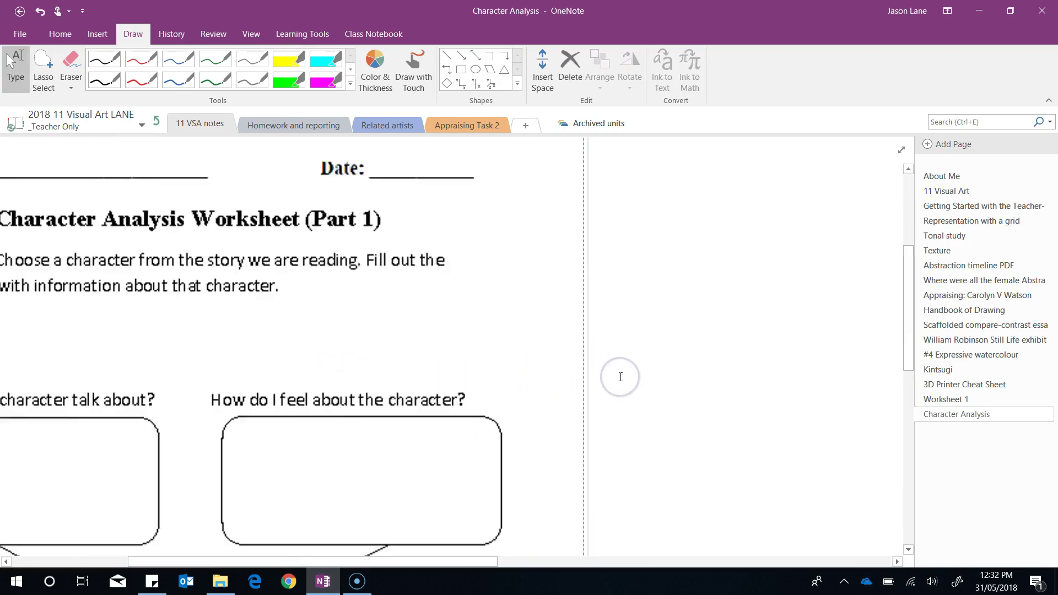
pyautogui.scroll(-3, 739, 371)
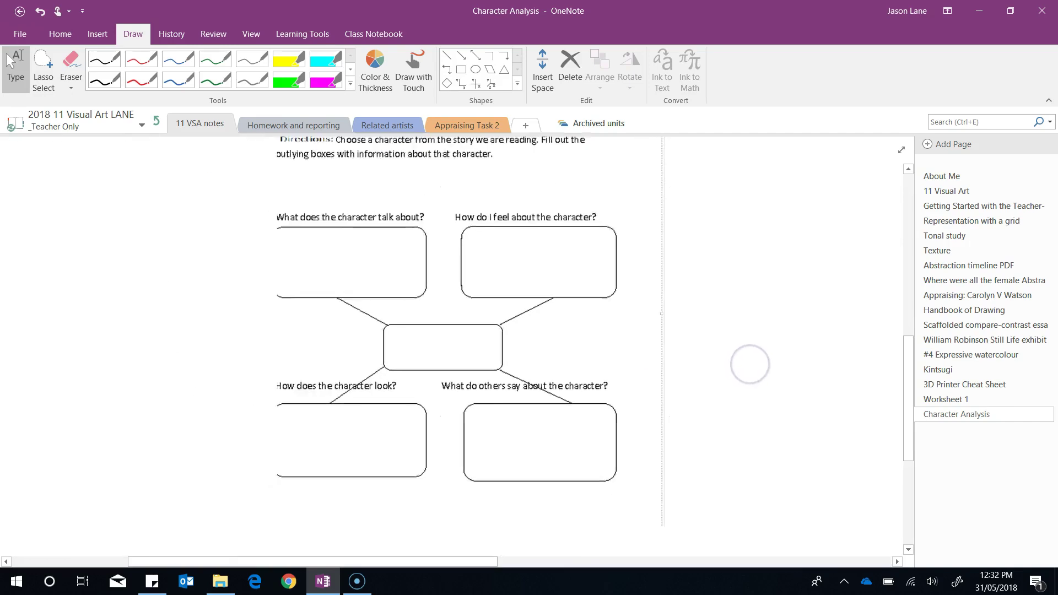
pyautogui.scroll(-1, 414, 284)
pyautogui.scroll(5, 414, 284)
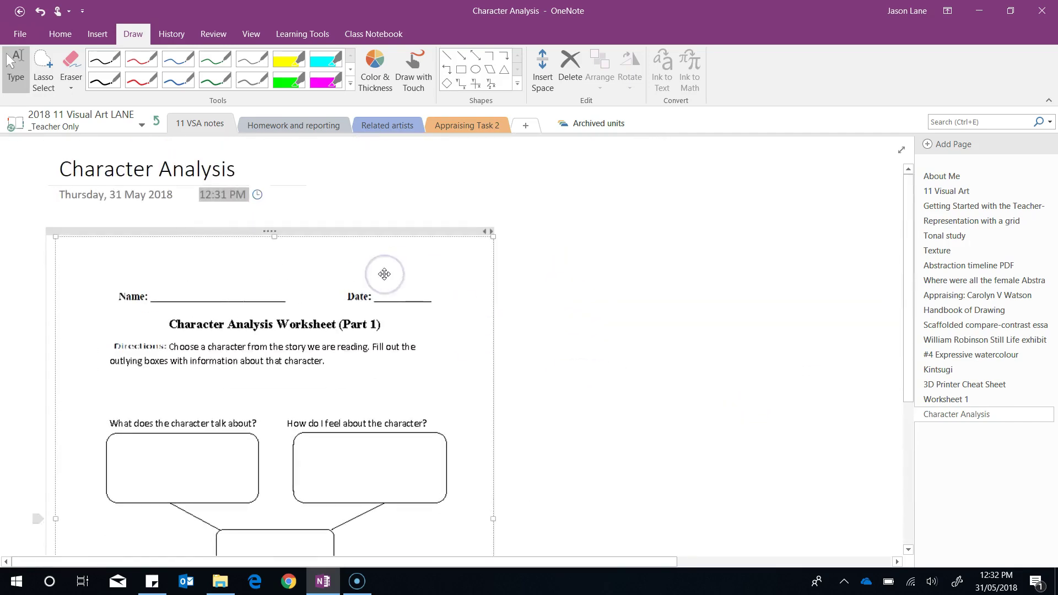
# - Set the Character Analysis image as the page background and delete the empty note container
pyautogui.rightClick(259, 306)
pyautogui.click(350, 248)
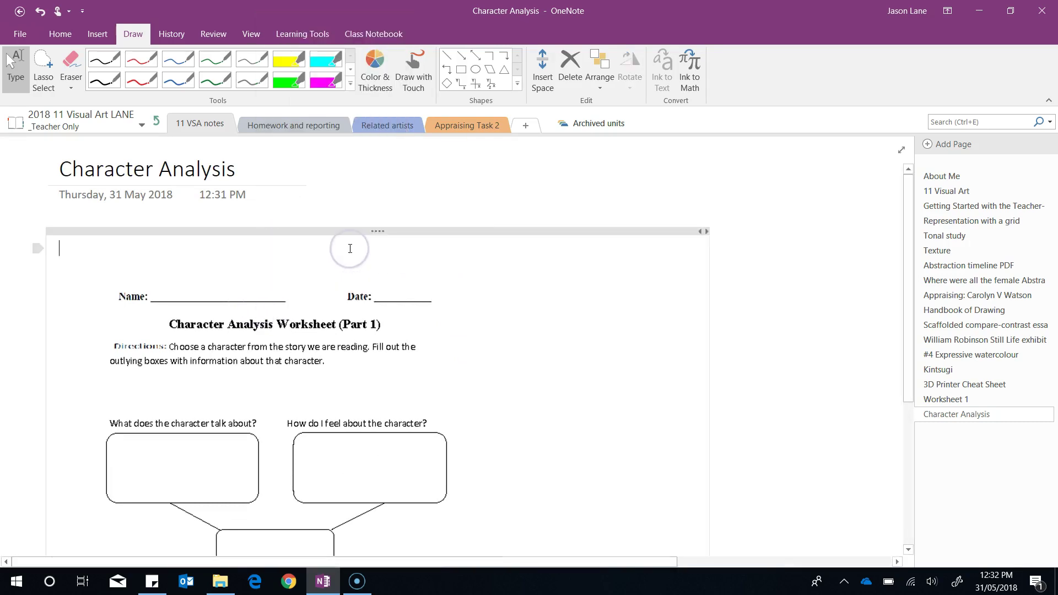
pyautogui.click(439, 232)
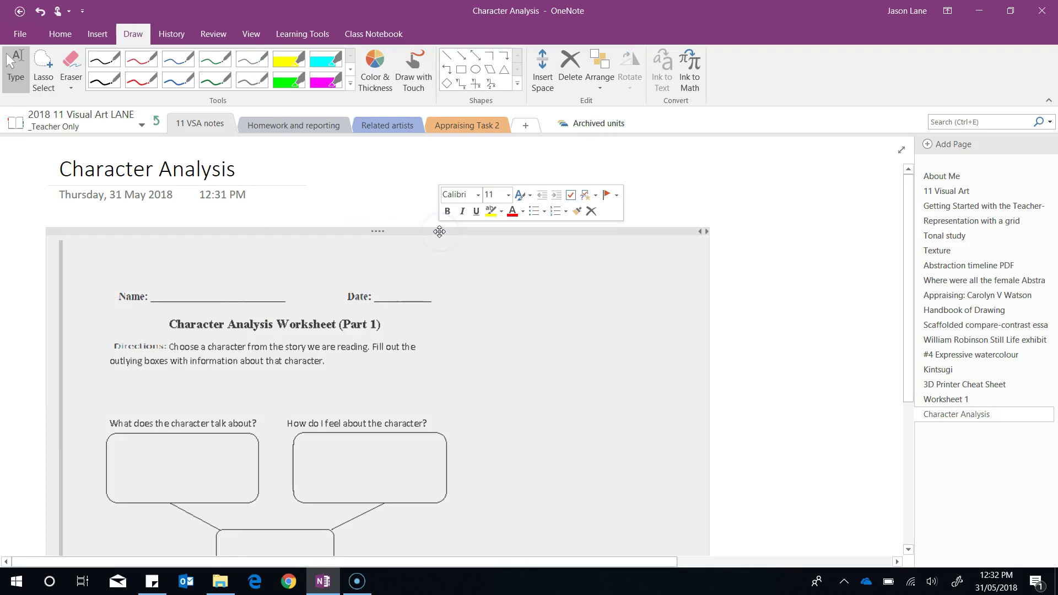
pyautogui.press('Delete')
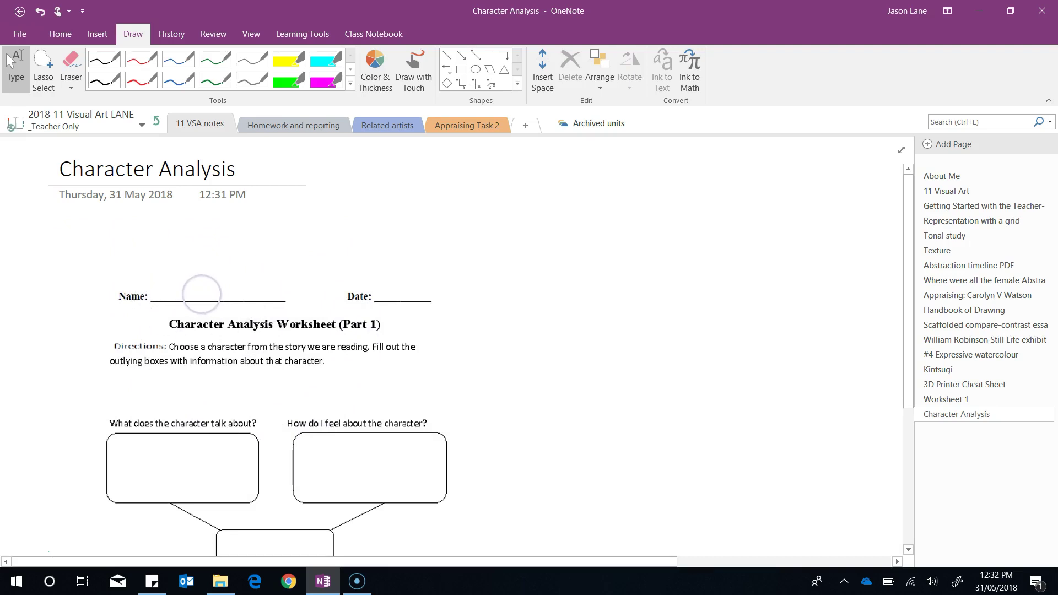
# - Write 'Name' and 'Date' on the worksheet's Name and Date lines
pyautogui.click(168, 292)
pyautogui.write('Name')
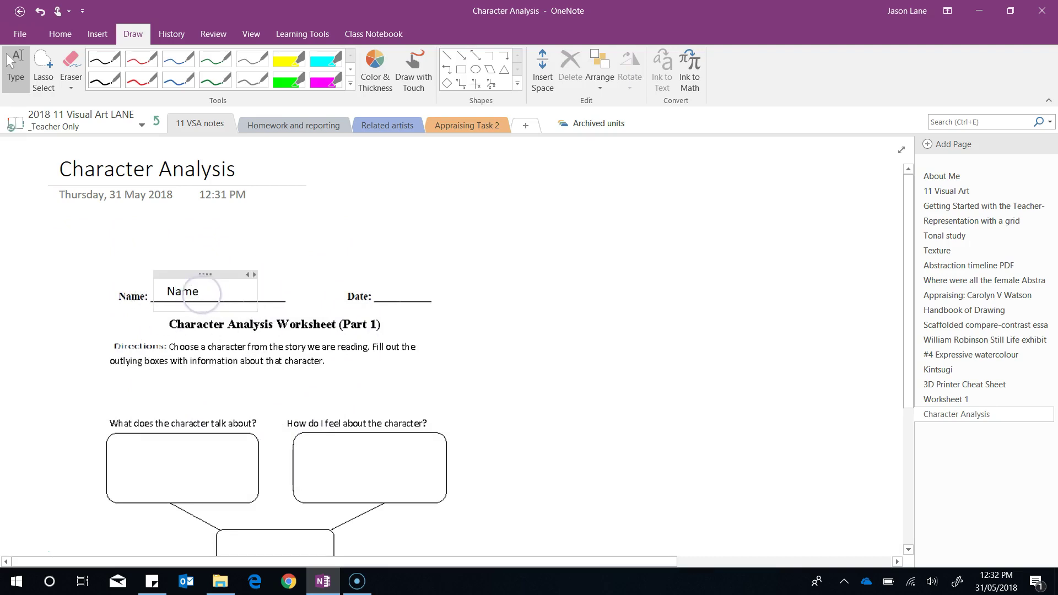
pyautogui.click(384, 293)
pyautogui.write('D')
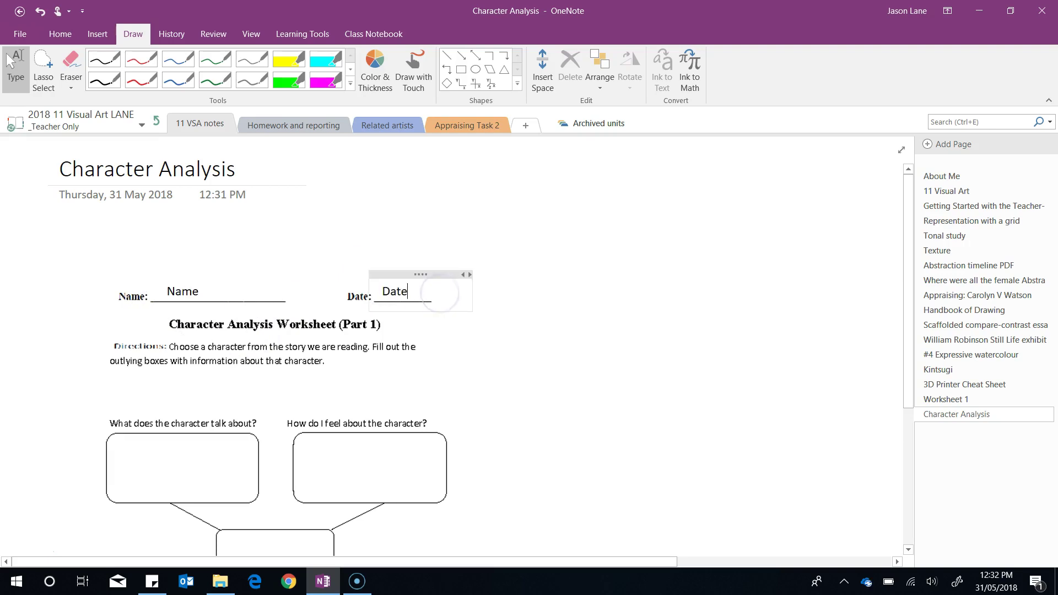
pyautogui.write('ate')
pyautogui.click(314, 440)
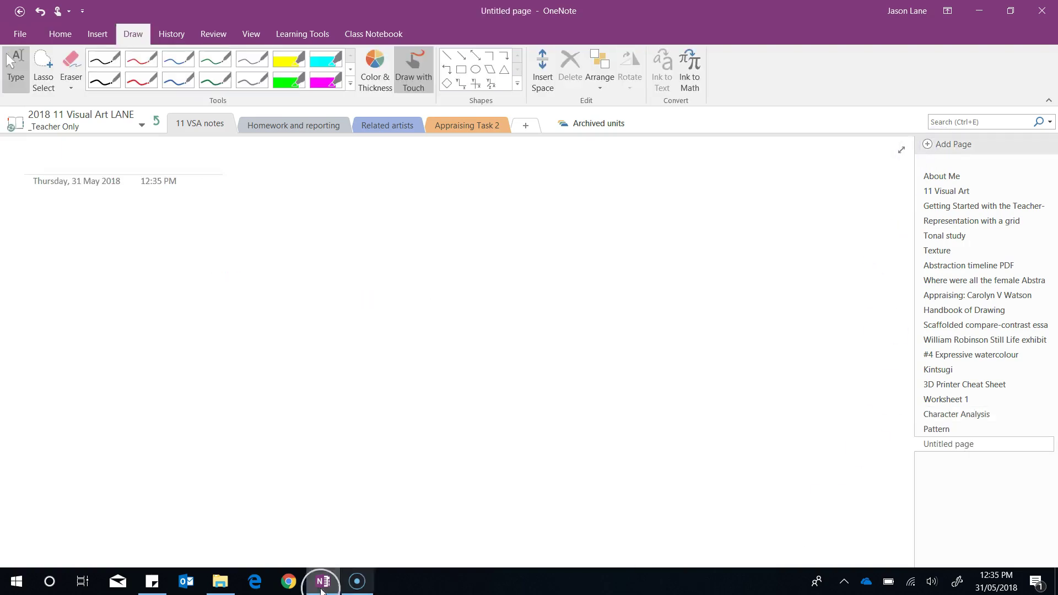
# - Drag Spelling Scrabble Worksheet.pdf from the Desktop in File Explorer onto the new OneNote page
pyautogui.click(221, 582)
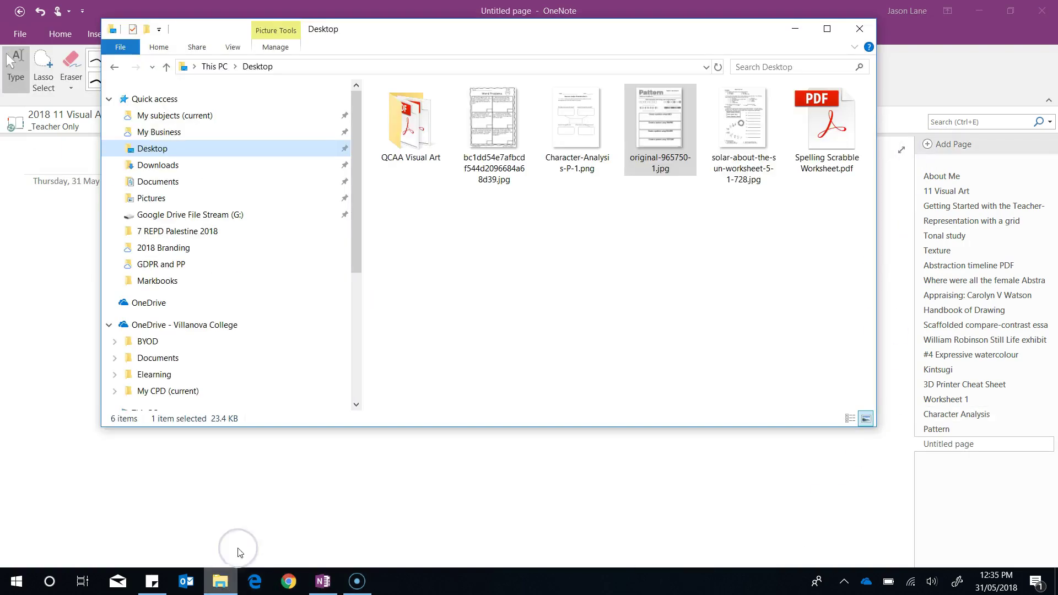
pyautogui.click(834, 133)
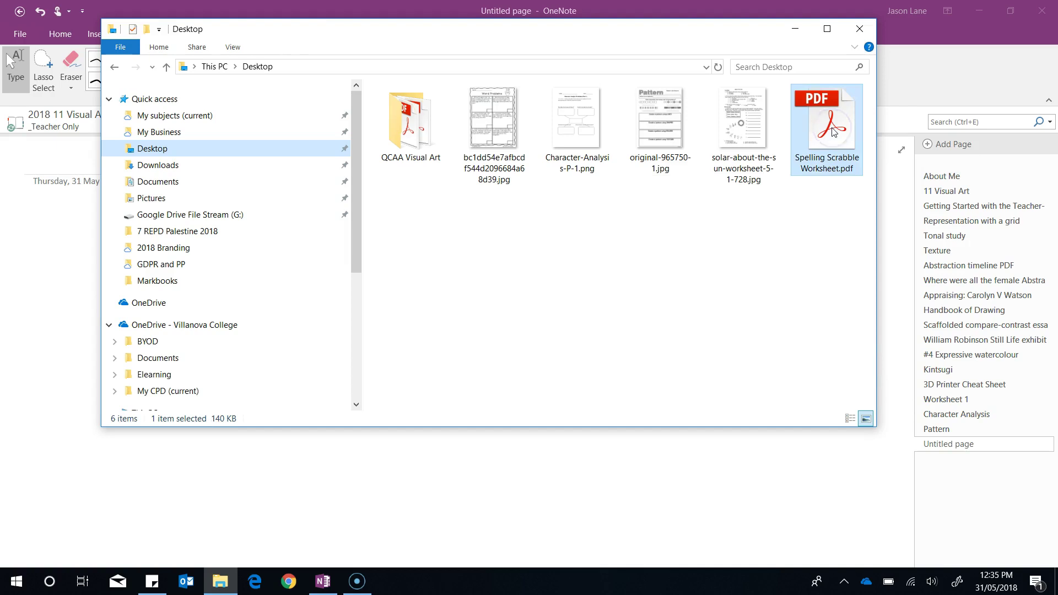
pyautogui.moveTo(834, 133); pyautogui.dragTo(73, 257)
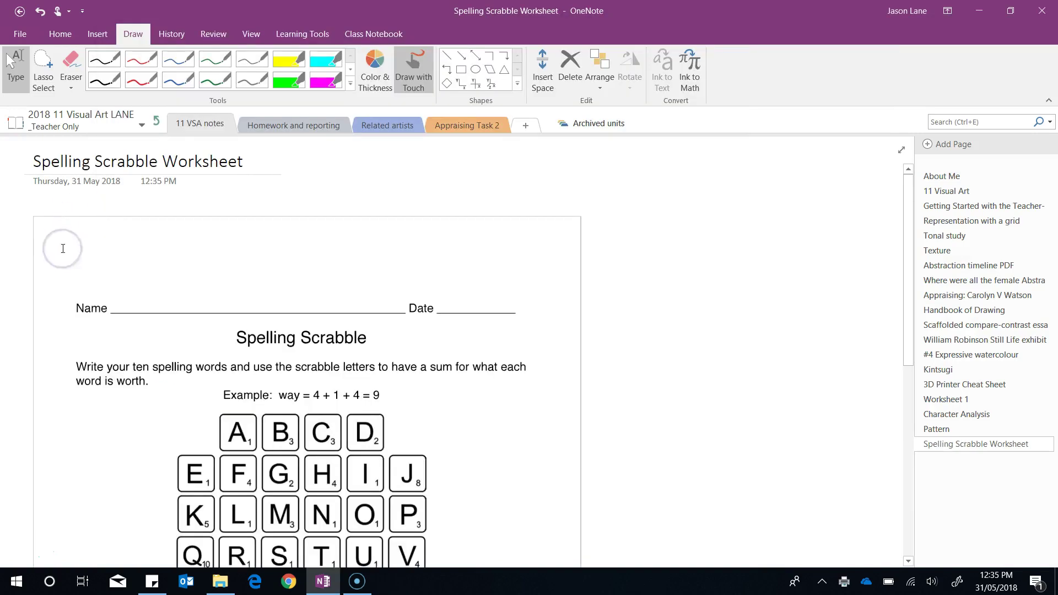
# - Make the Spelling Scrabble Worksheet picture the page background, then click the page to write on it
pyautogui.scroll(-6, 296, 304)
pyautogui.scroll(-2, 296, 304)
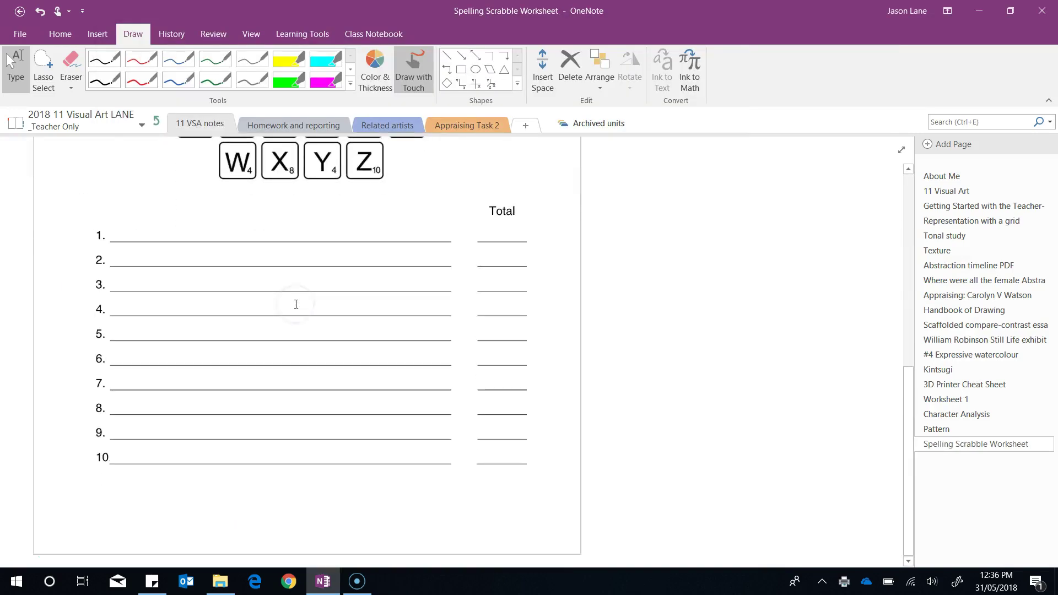
pyautogui.scroll(7, 296, 304)
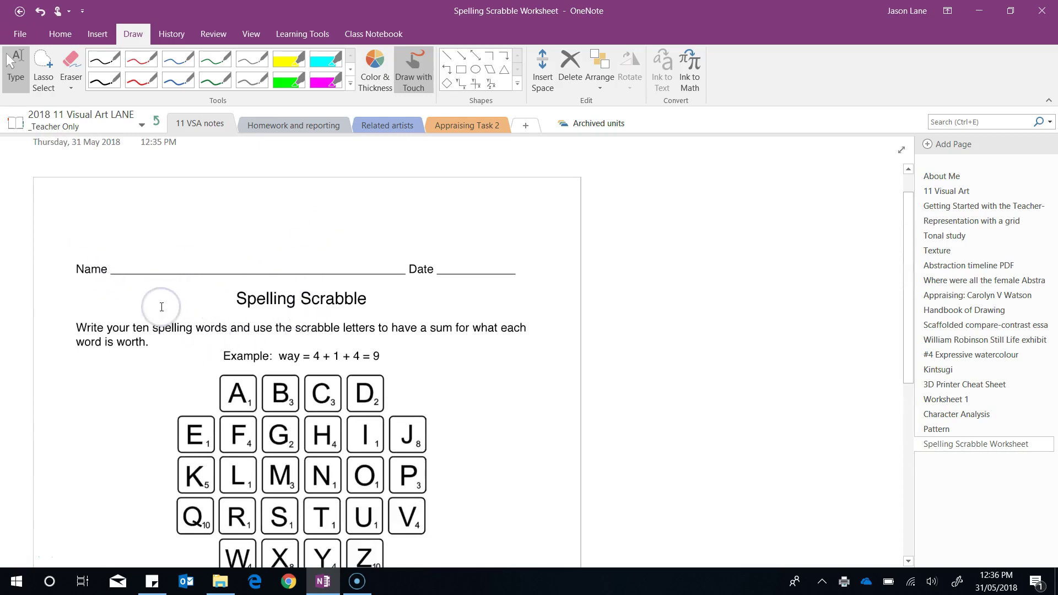
pyautogui.scroll(1, 255, 301)
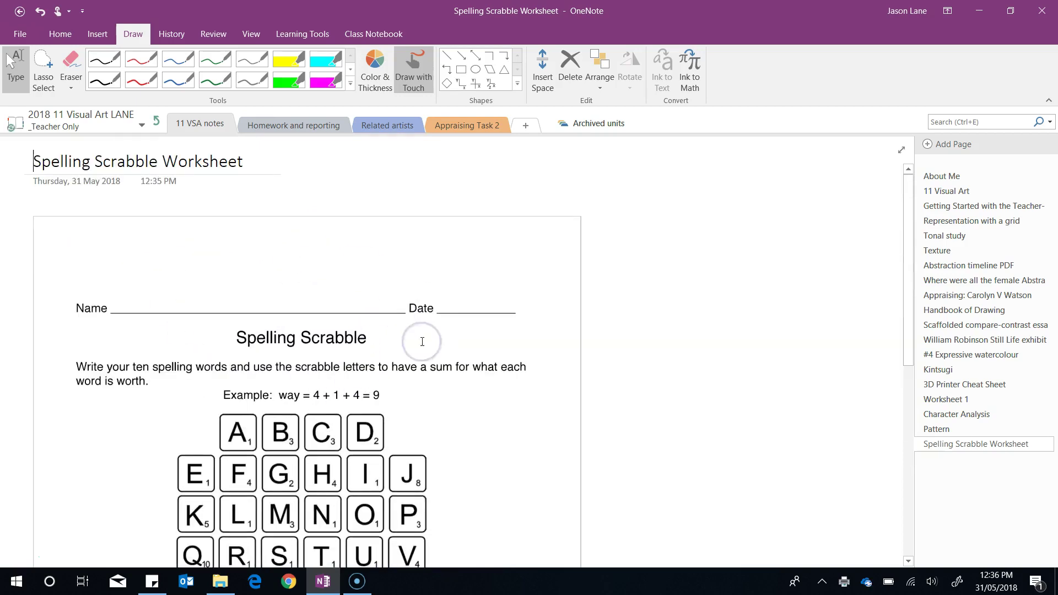
pyautogui.rightClick(330, 310)
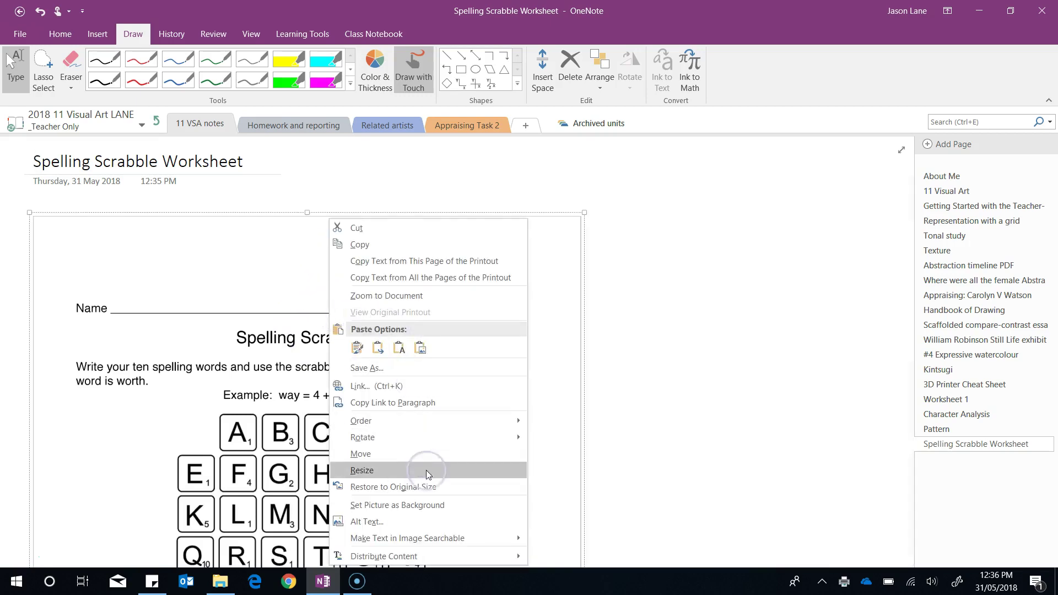
pyautogui.click(433, 506)
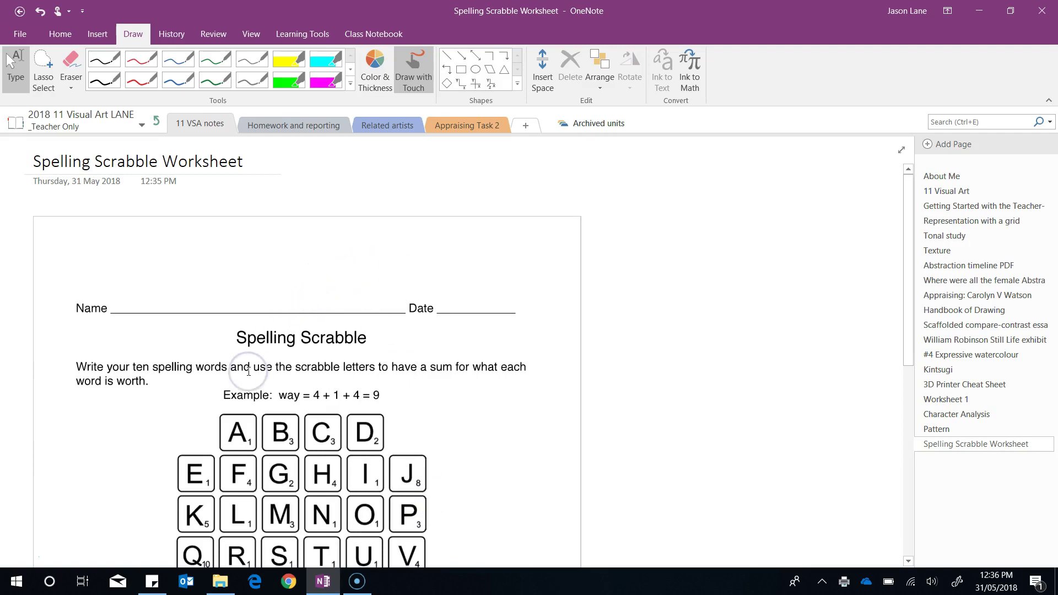
pyautogui.click(264, 255)
# - Add 'Name' and 'Date' notes on the worksheet's blanks and place the cursor on the first Total blank
pyautogui.write('Name')
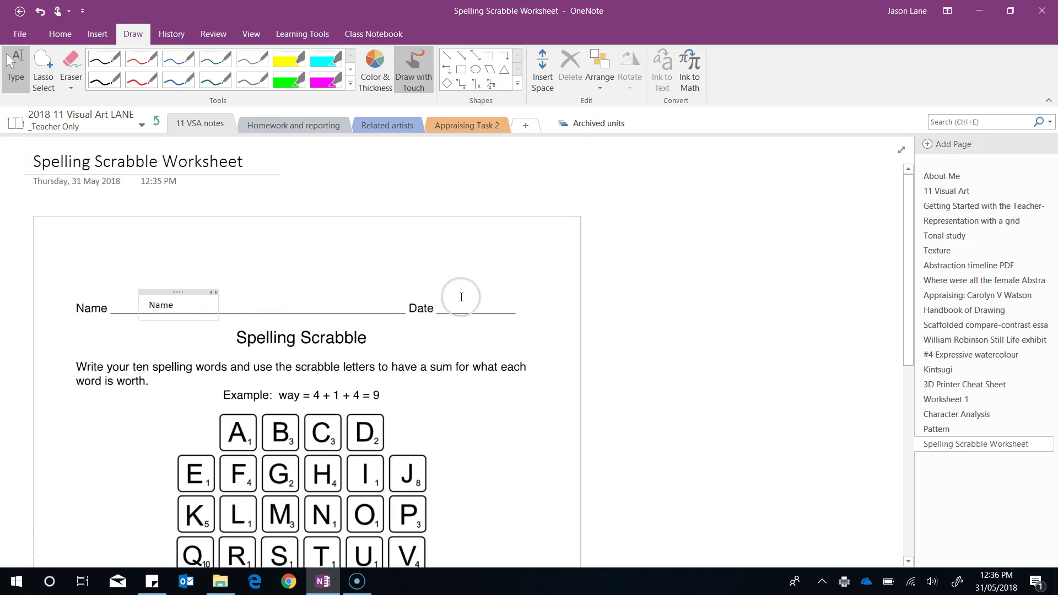
pyautogui.click(455, 302)
pyautogui.write('Da')
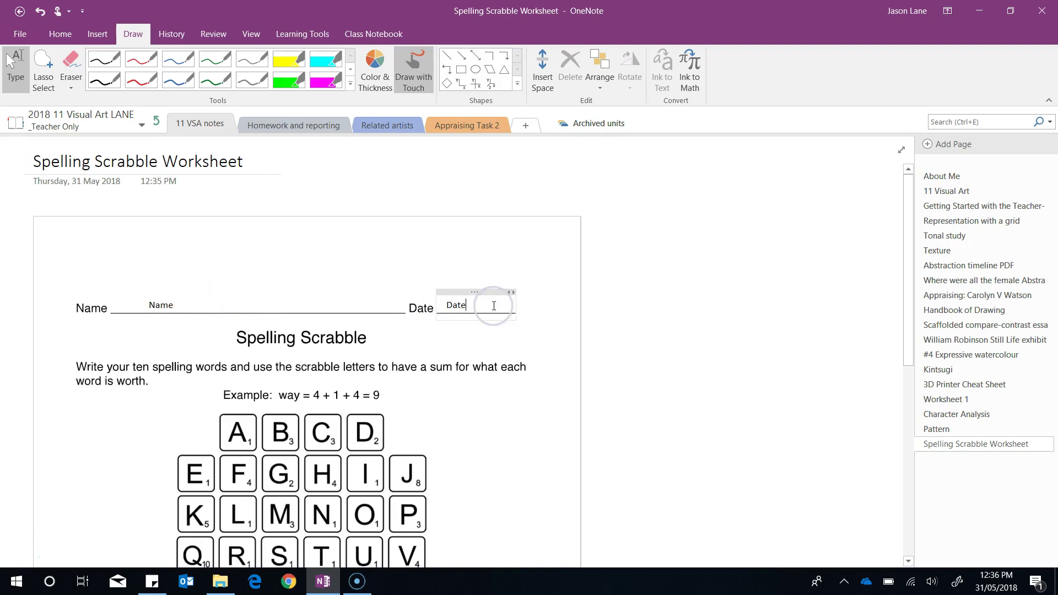
pyautogui.write('te')
pyautogui.scroll(-4, 517, 340)
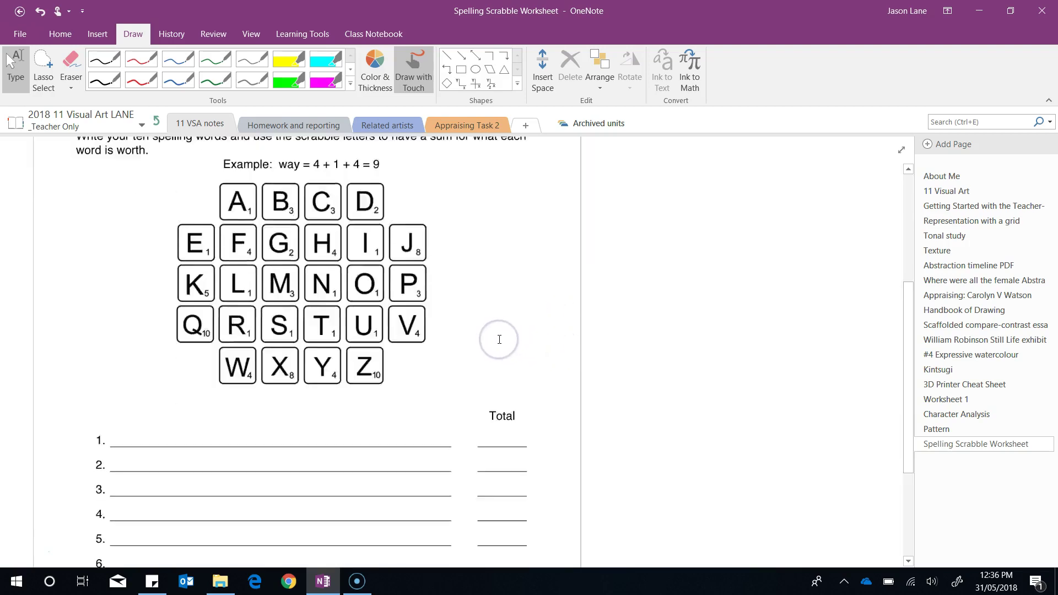
pyautogui.scroll(1, 496, 342)
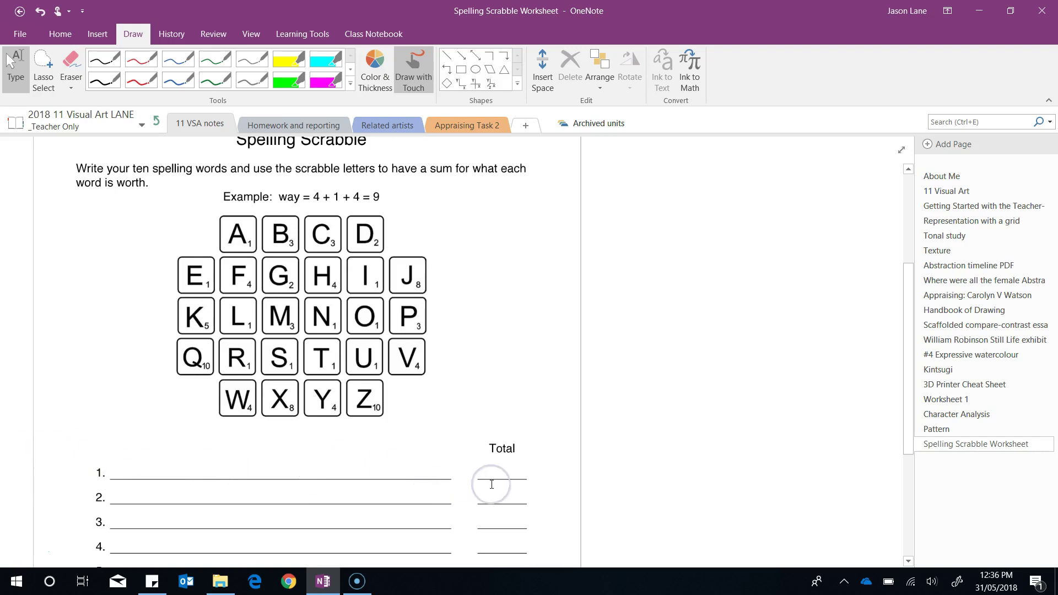
pyautogui.click(480, 471)
# - Open the Character Analysis page and view the Class Notebook Distribute Page options without choosing one
pyautogui.click(964, 417)
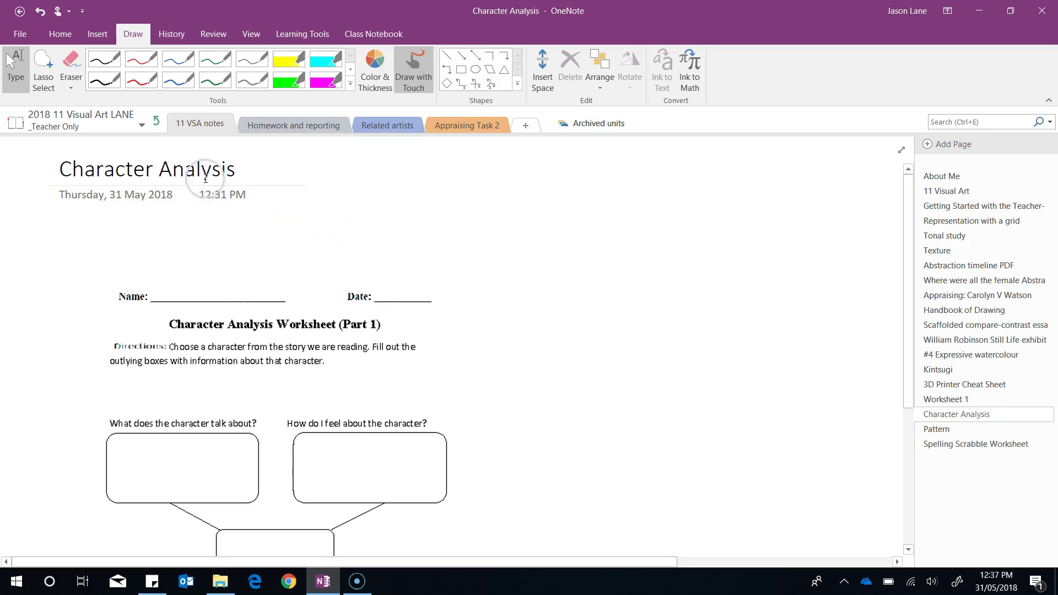
pyautogui.click(373, 35)
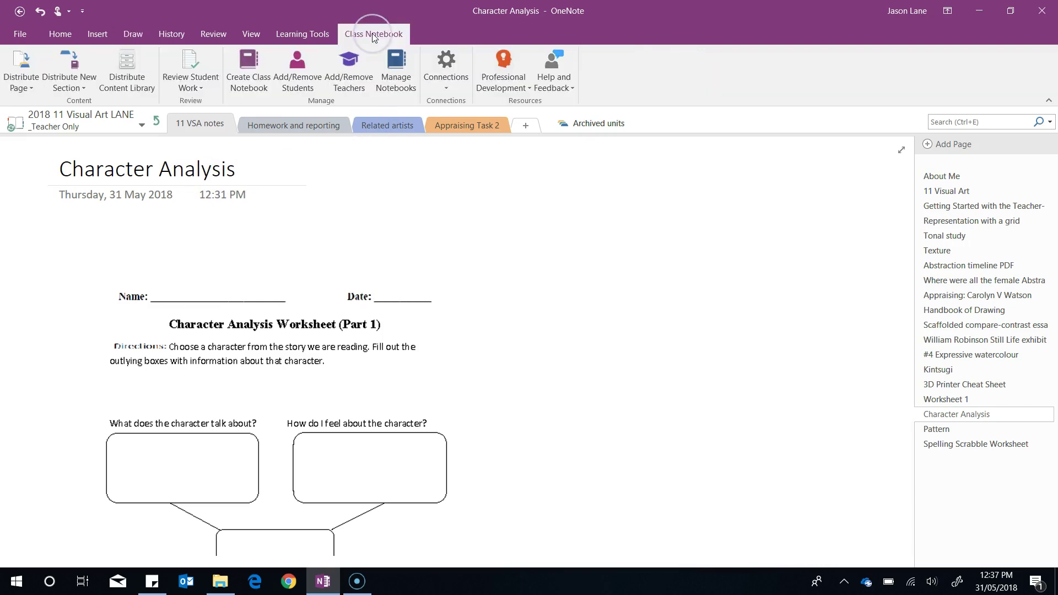
pyautogui.click(21, 87)
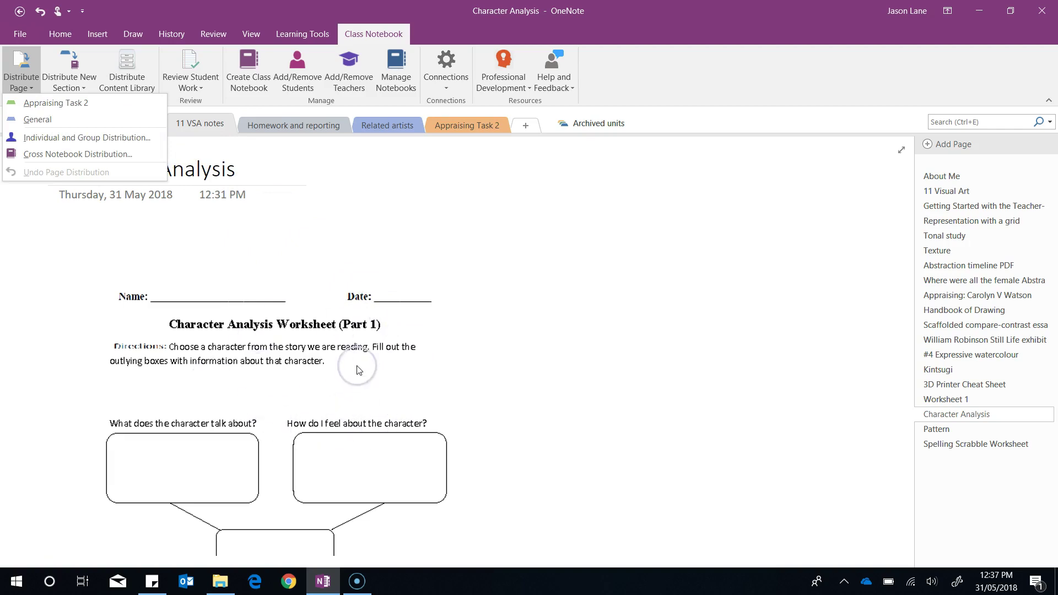
pyautogui.click(515, 307)
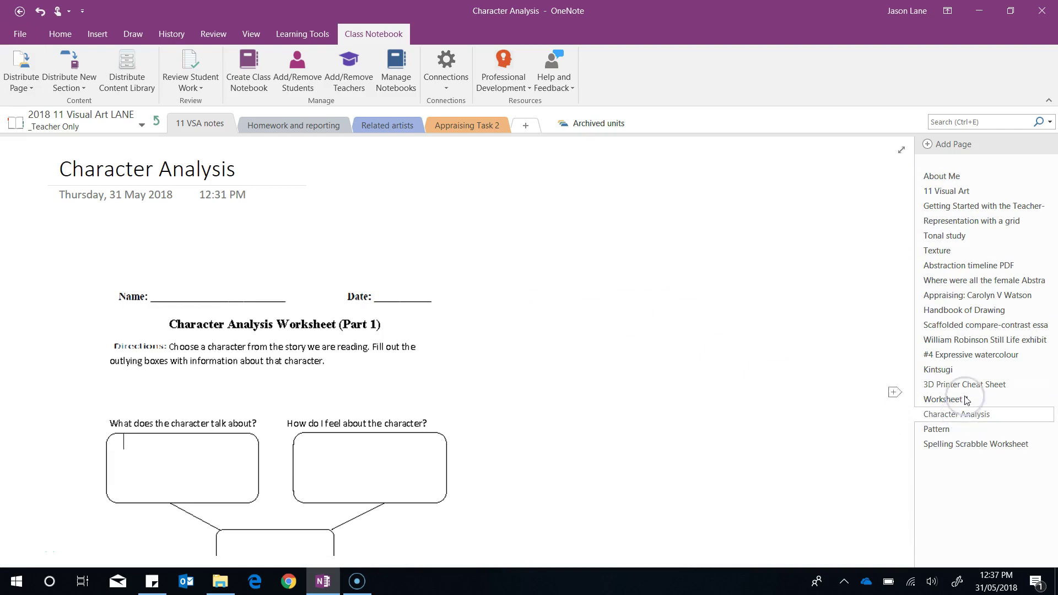
# - Distribute the Character Analysis page from its tab menu to every student's General section
pyautogui.rightClick(965, 419)
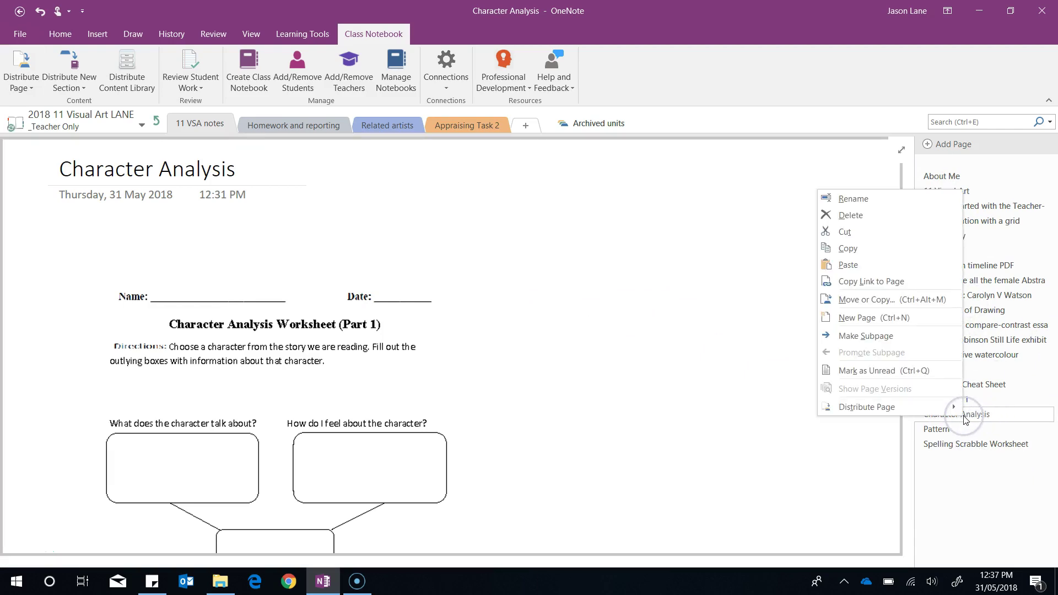
pyautogui.click(864, 408)
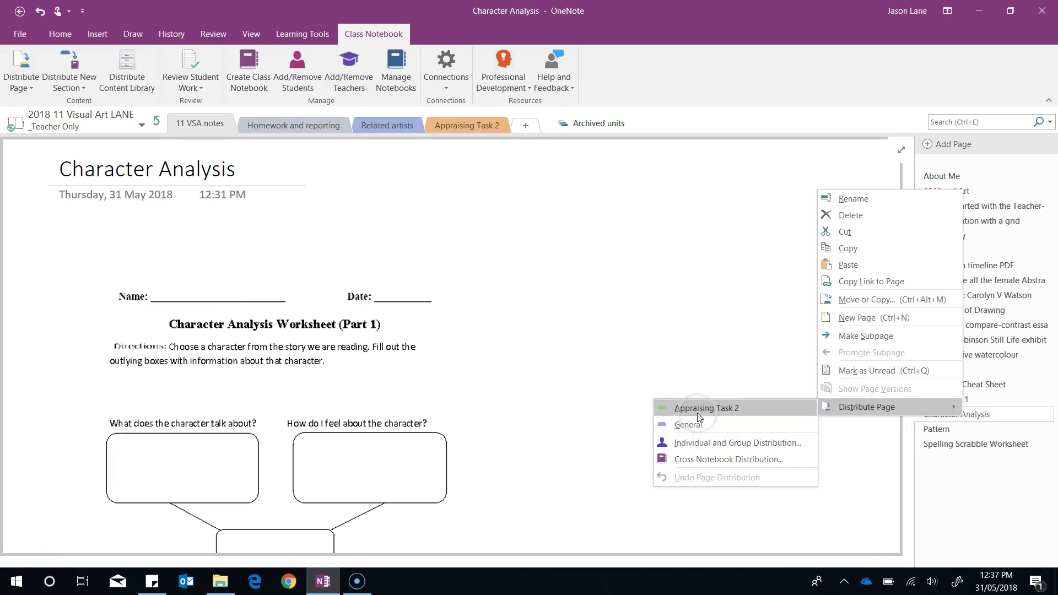
pyautogui.click(737, 444)
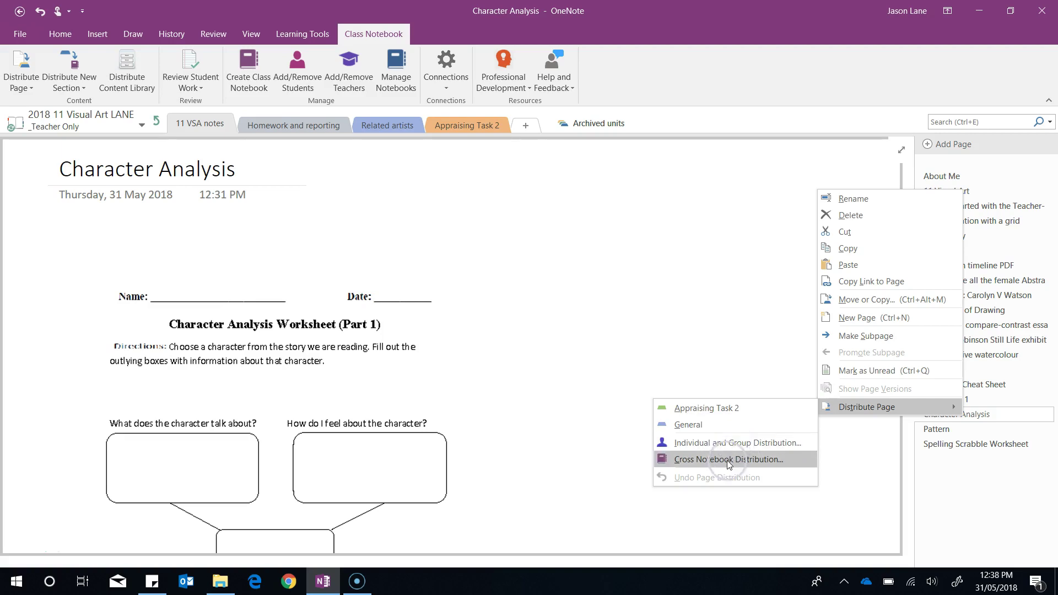
pyautogui.click(738, 449)
pyautogui.click(778, 442)
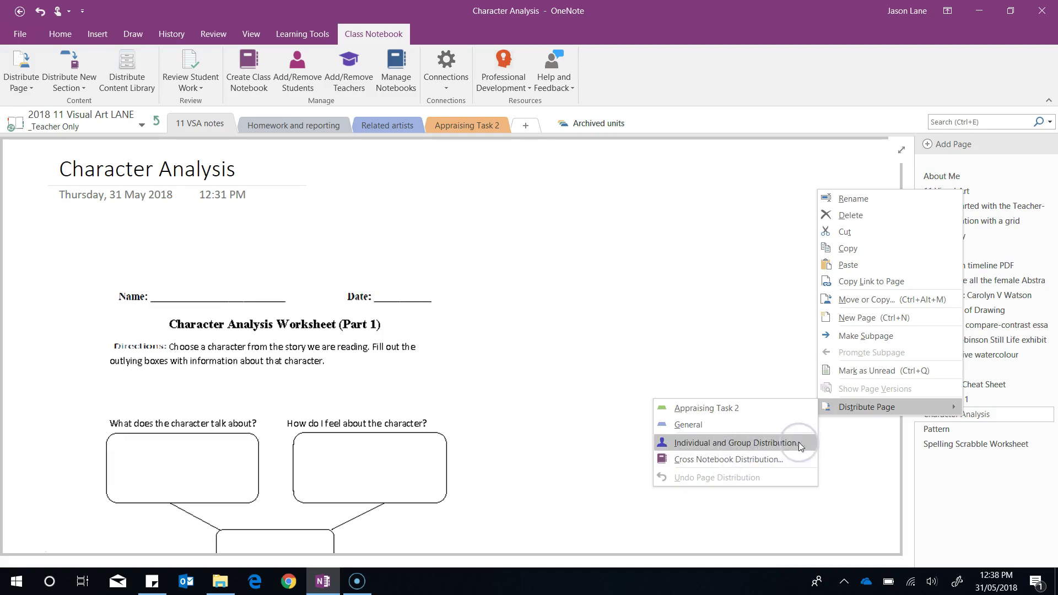
pyautogui.click(760, 459)
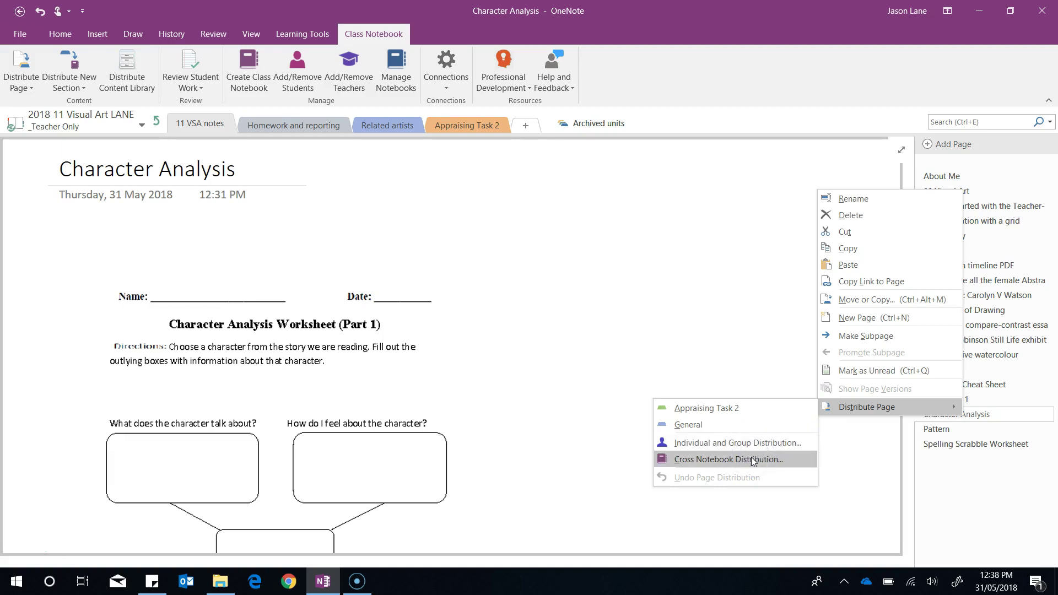
pyautogui.click(736, 460)
pyautogui.click(712, 425)
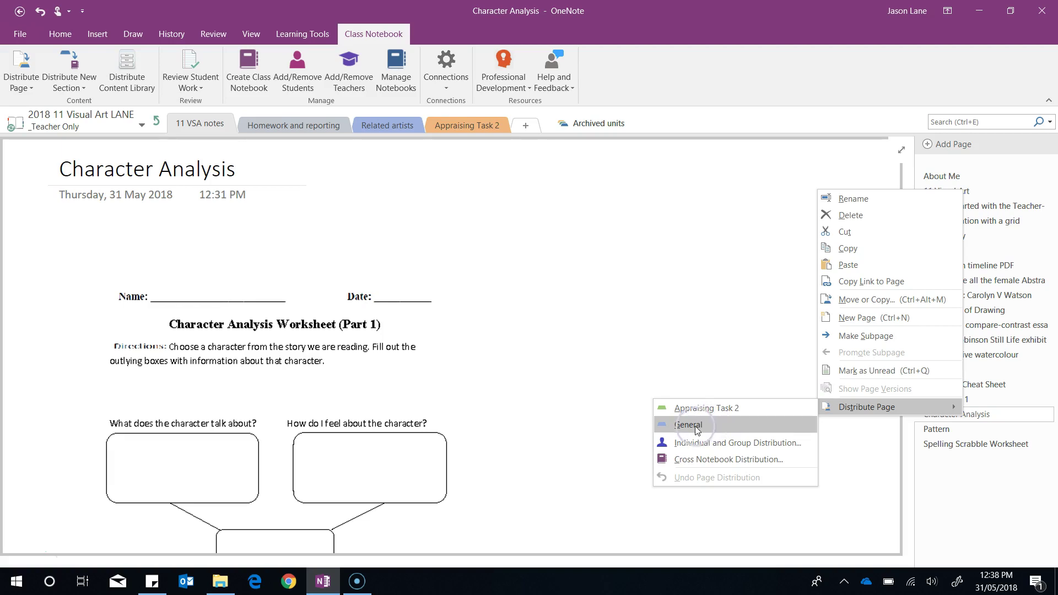
pyautogui.click(695, 425)
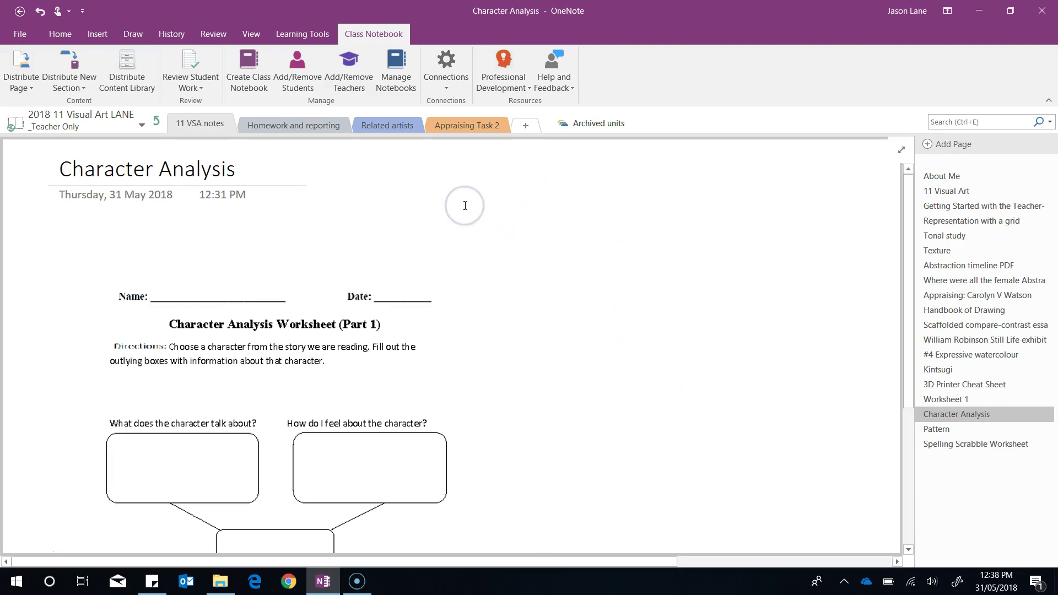
# - Go up to the section list and open the Character Analysis page in one student's General section
pyautogui.click(154, 126)
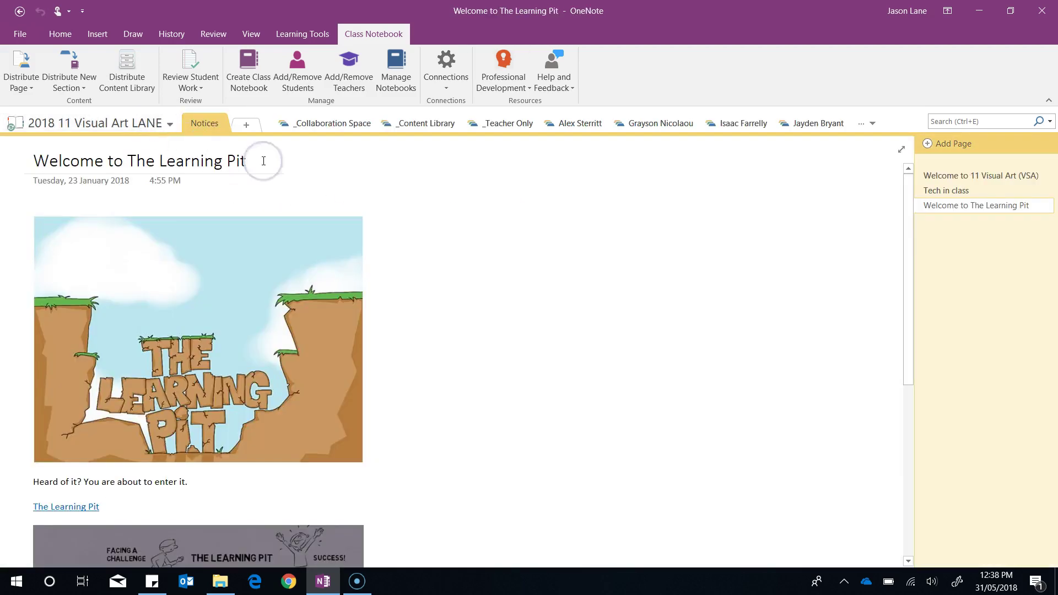
pyautogui.click(576, 125)
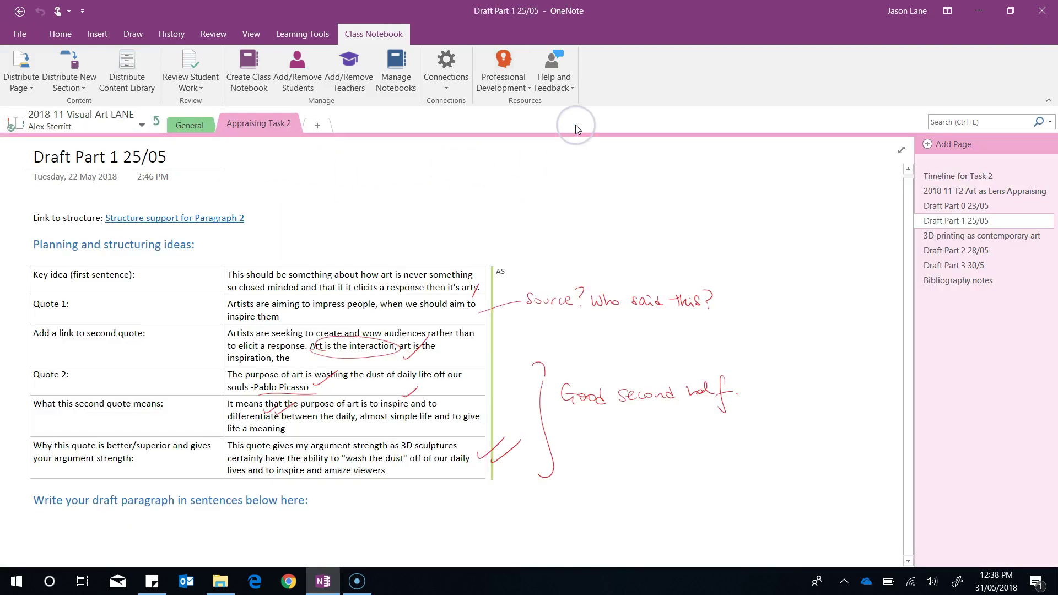
pyautogui.click(193, 124)
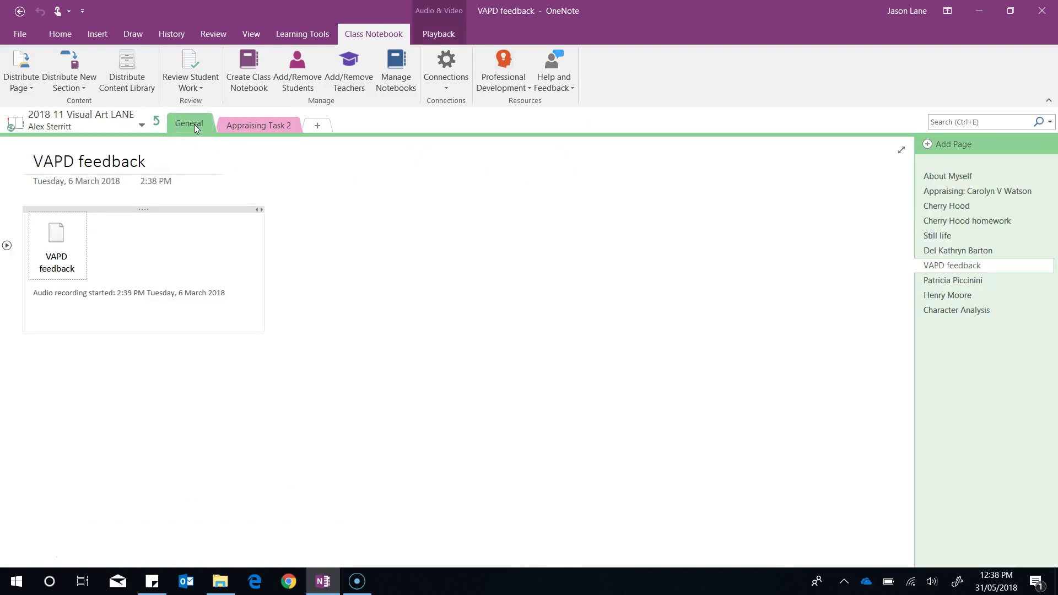
pyautogui.click(973, 312)
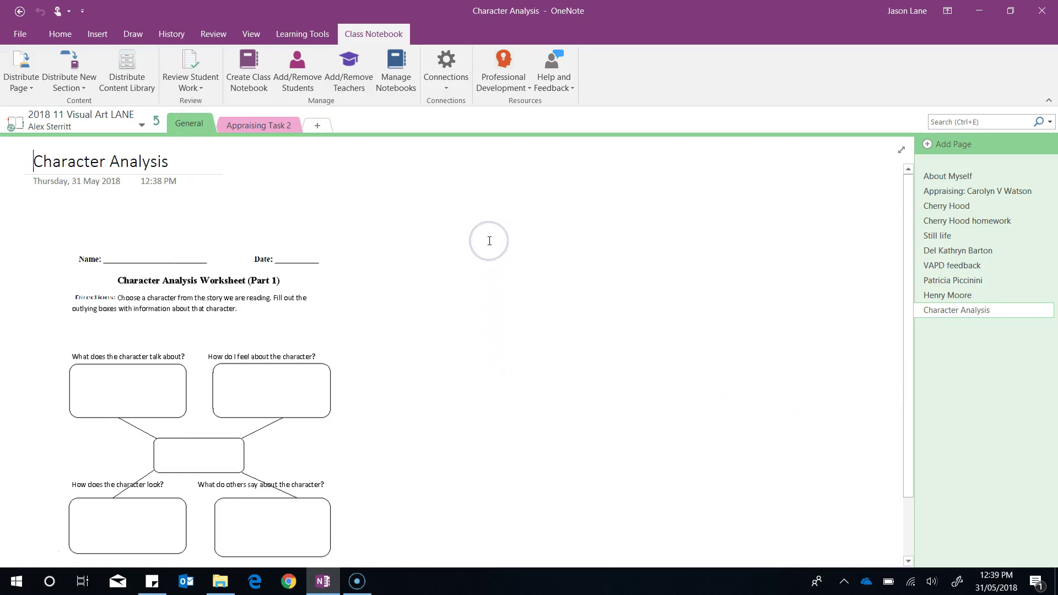